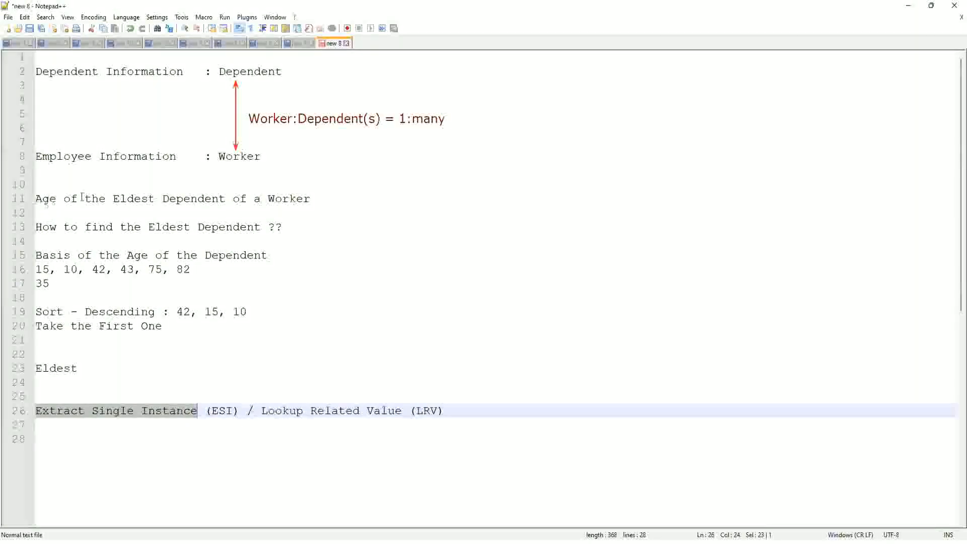
- Switch to Workday and start a proxy session acting as the HR executive found by name
click(320, 198)
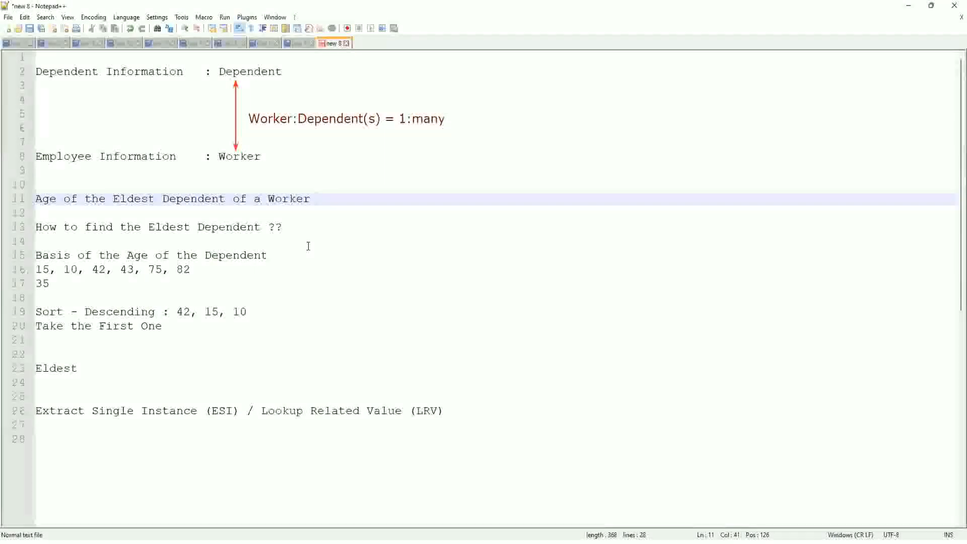
key(alt+Tab)
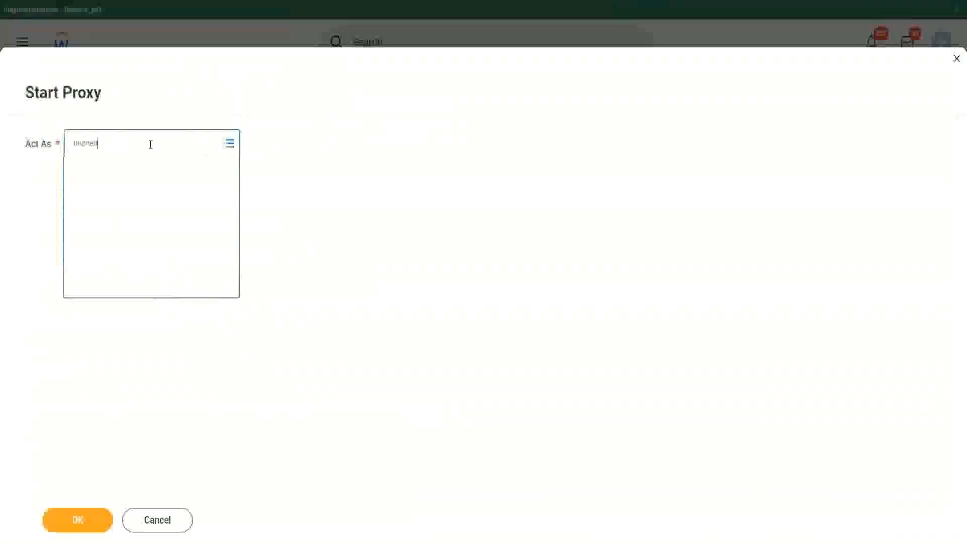
click(145, 268)
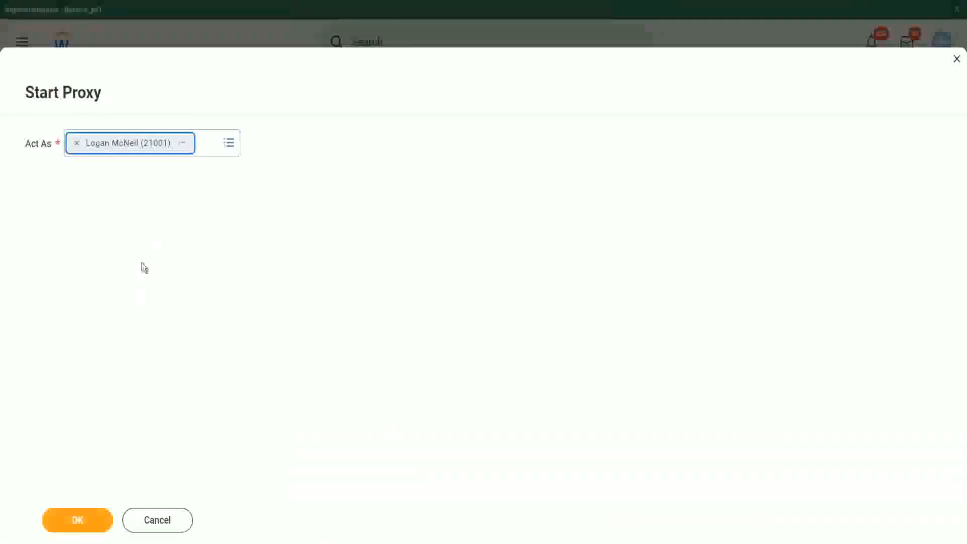
click(80, 527)
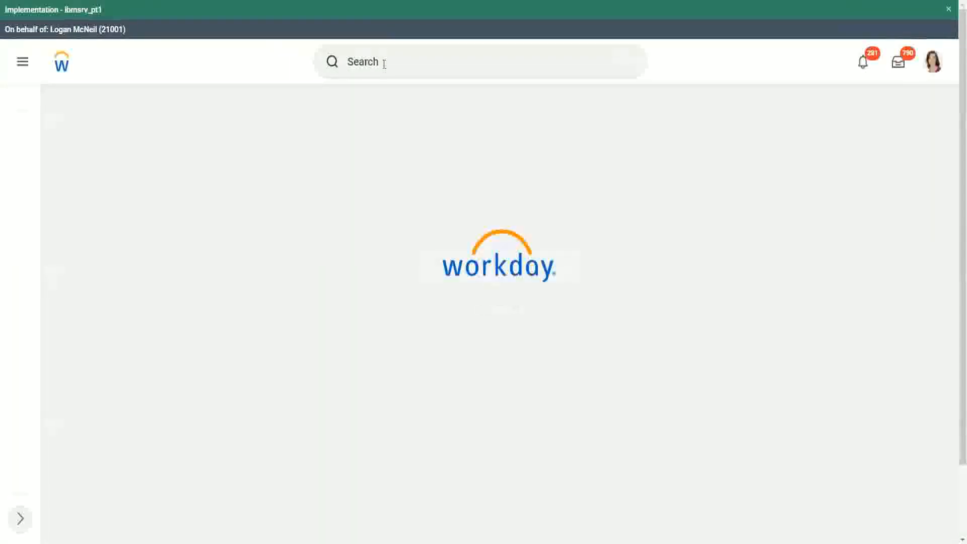
- Search for report definitions with "rd: ww" and open the WW Base Pay Details custom report
click(384, 62)
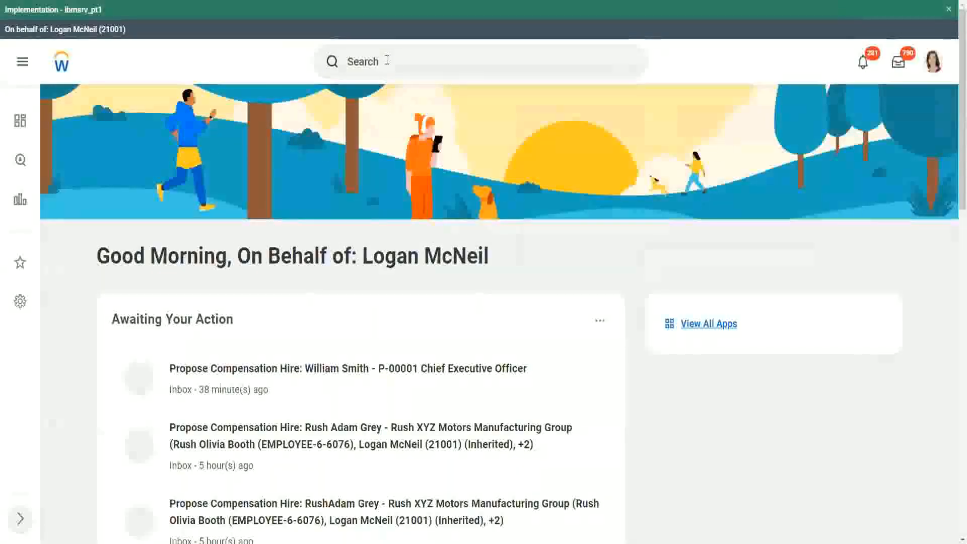
scroll(387, 62, down, 9)
scroll(371, 75, up, 9)
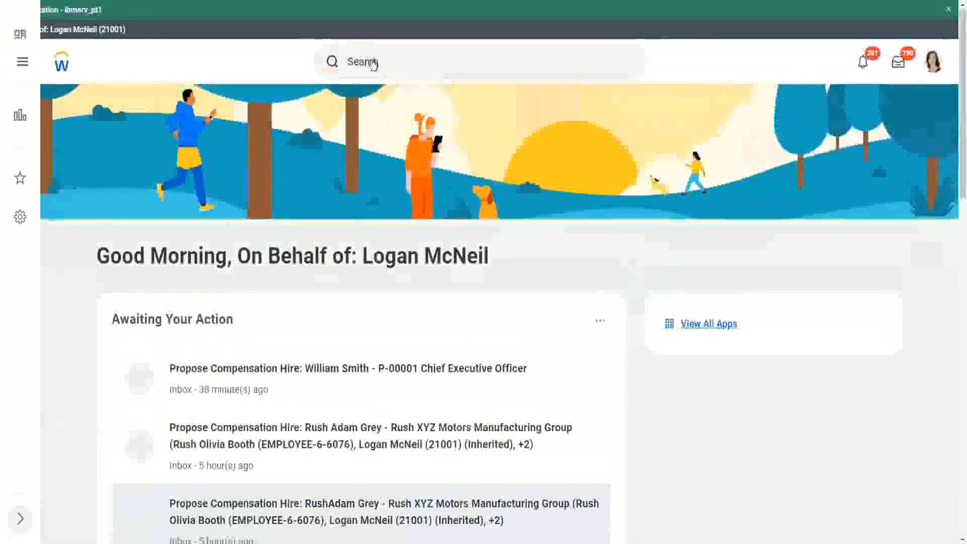
click(401, 61)
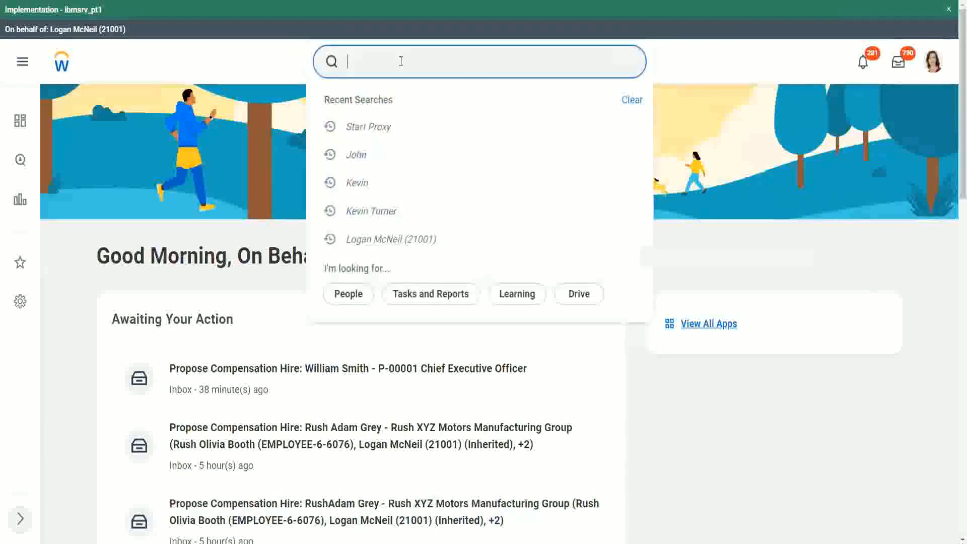
text(rd: ww)
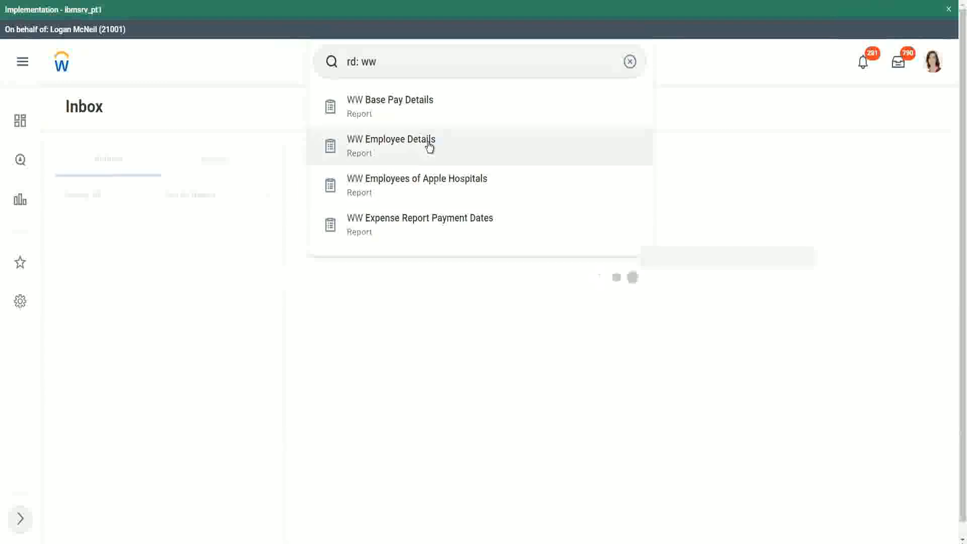
click(425, 105)
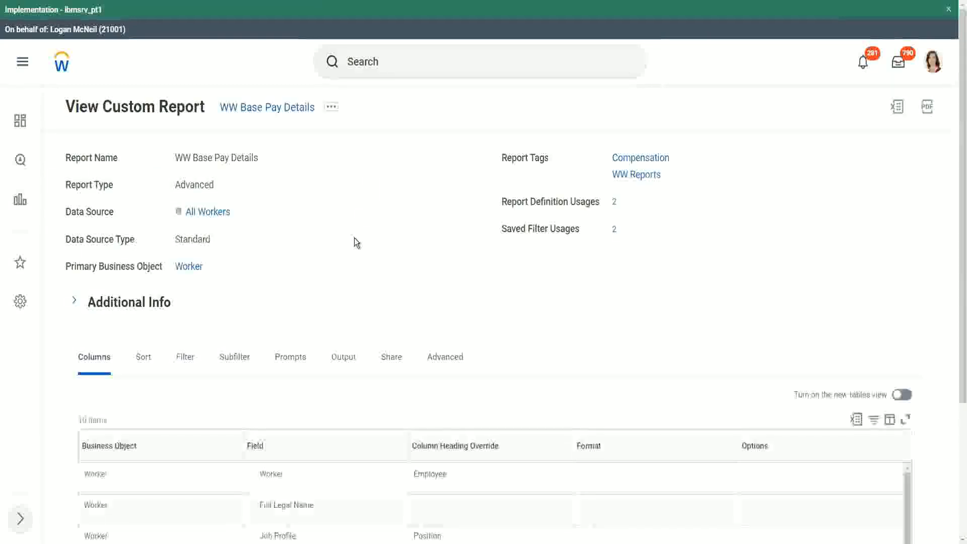
- Review the columns of WW Base Pay Details and run the report with its prefilled hire date range
scroll(355, 243, down, 6)
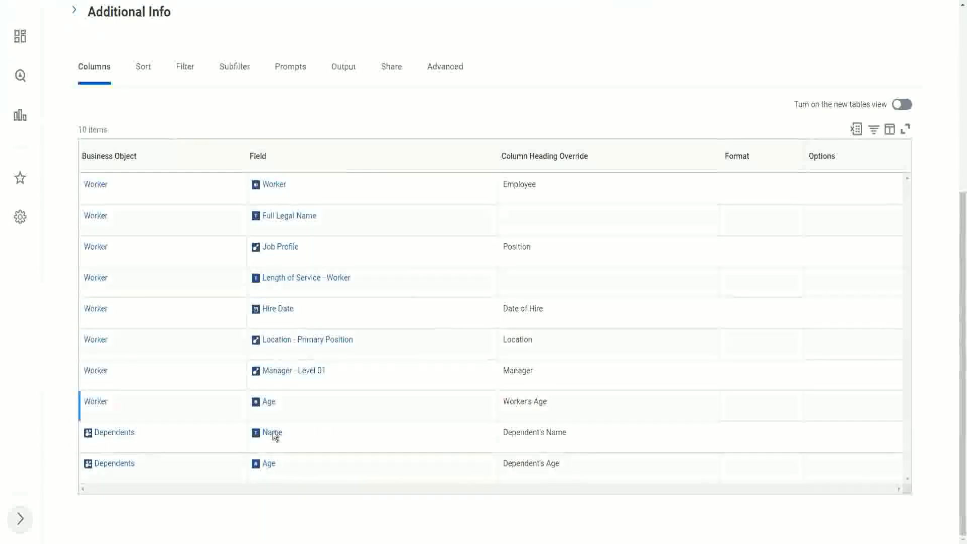
scroll(410, 364, up, 1)
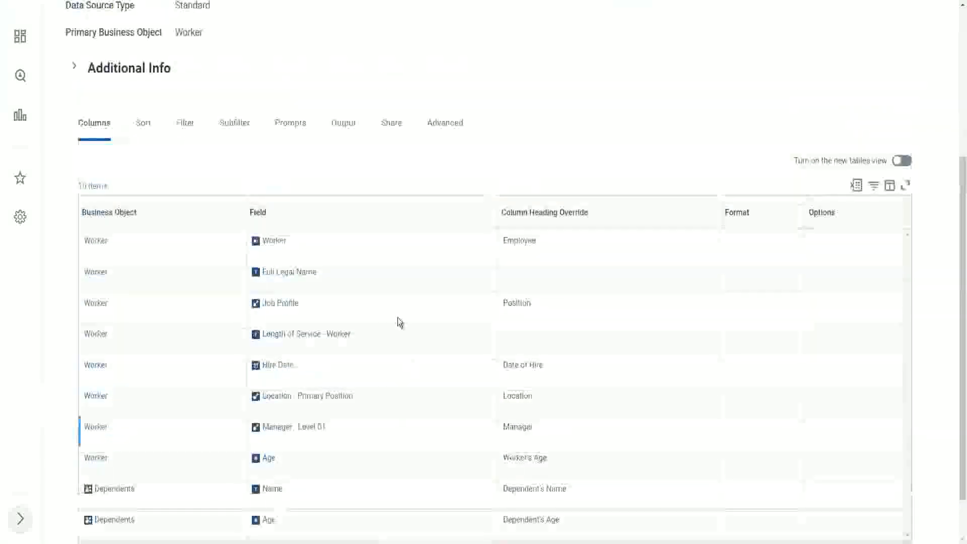
scroll(400, 322, up, 4)
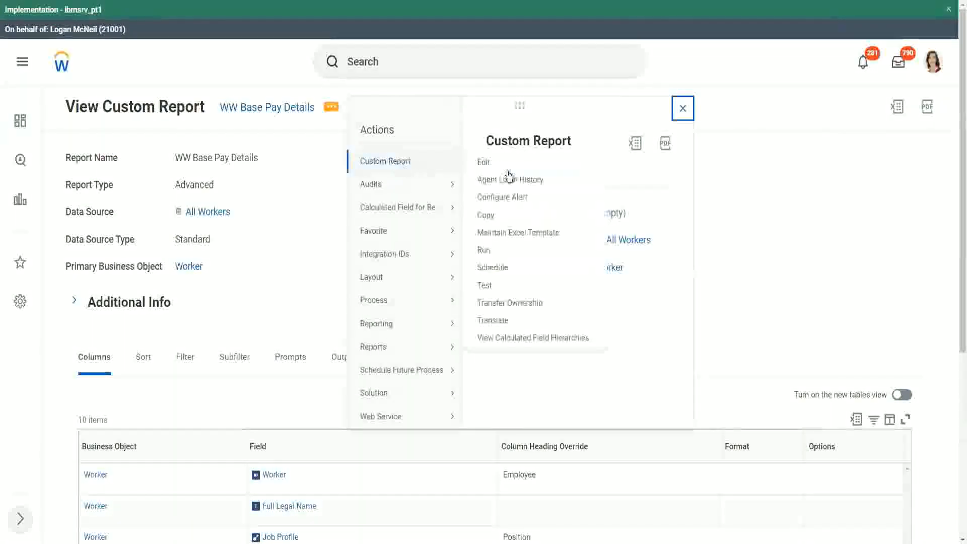
click(485, 255)
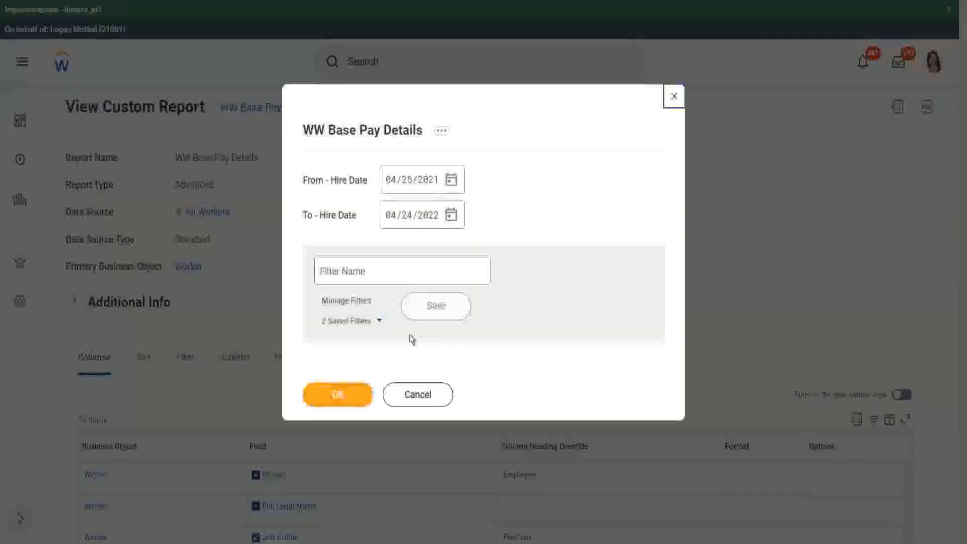
click(380, 322)
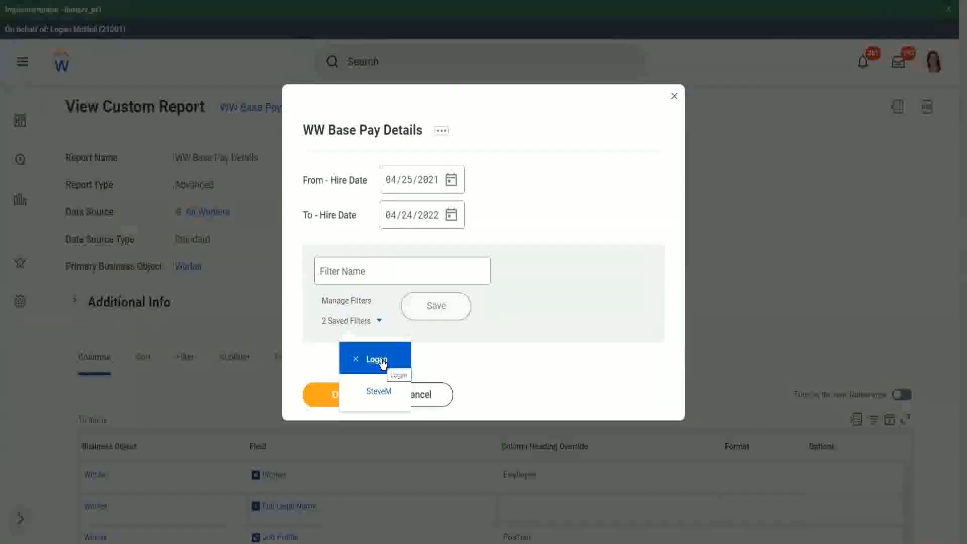
click(552, 171)
click(347, 398)
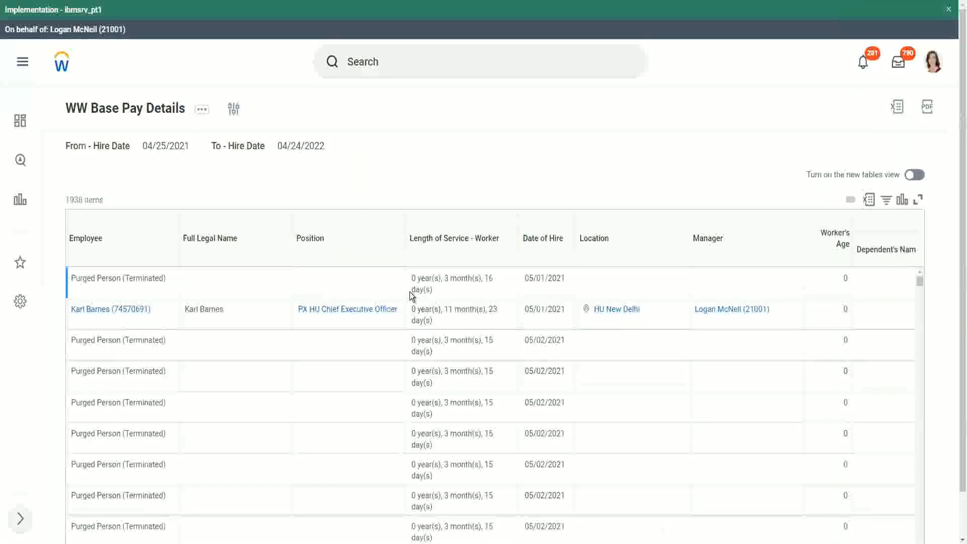
- Look through the report rows for workers with values in the Dependent's Name and Dependent's Age columns
scroll(322, 302, down, 5)
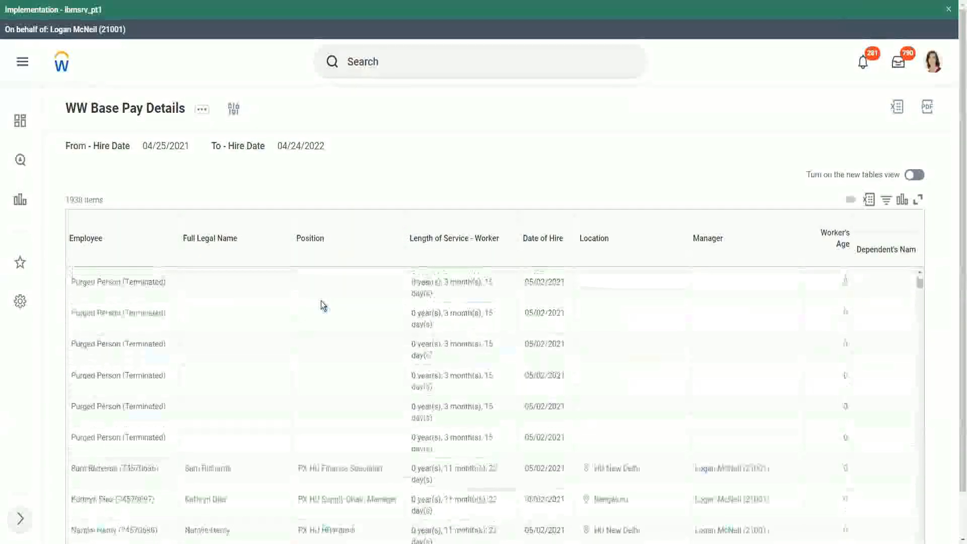
scroll(323, 305, down, 5)
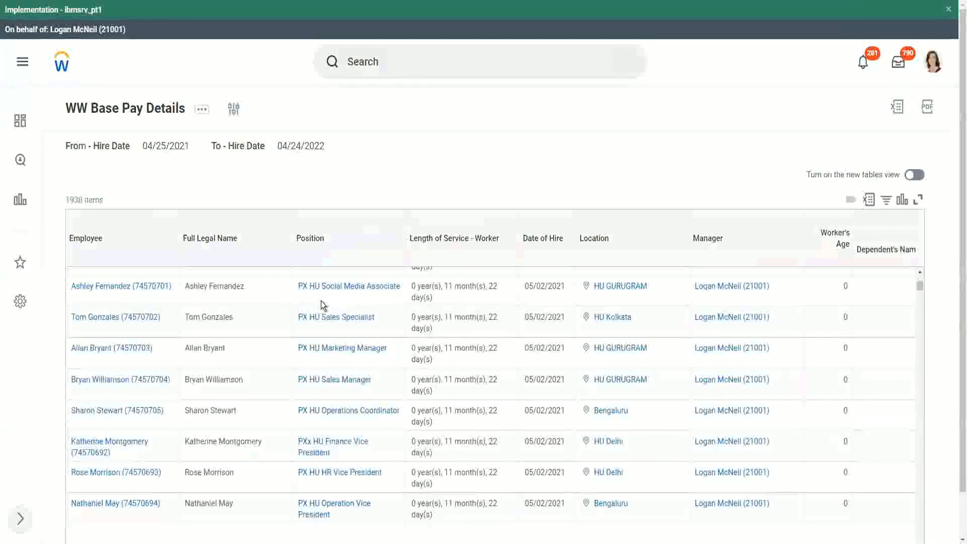
scroll(321, 301, down, 2)
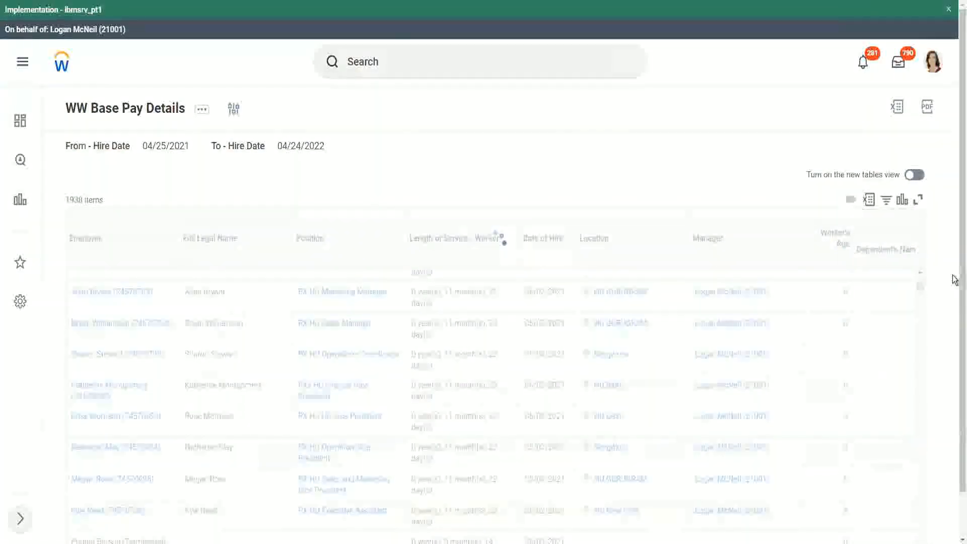
scroll(956, 451, down, 1)
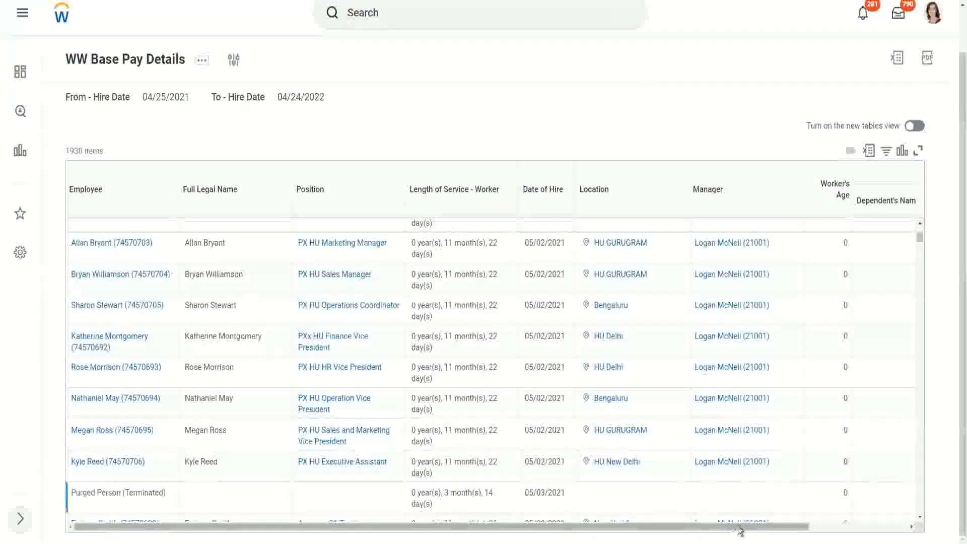
drag(737, 527, 836, 527)
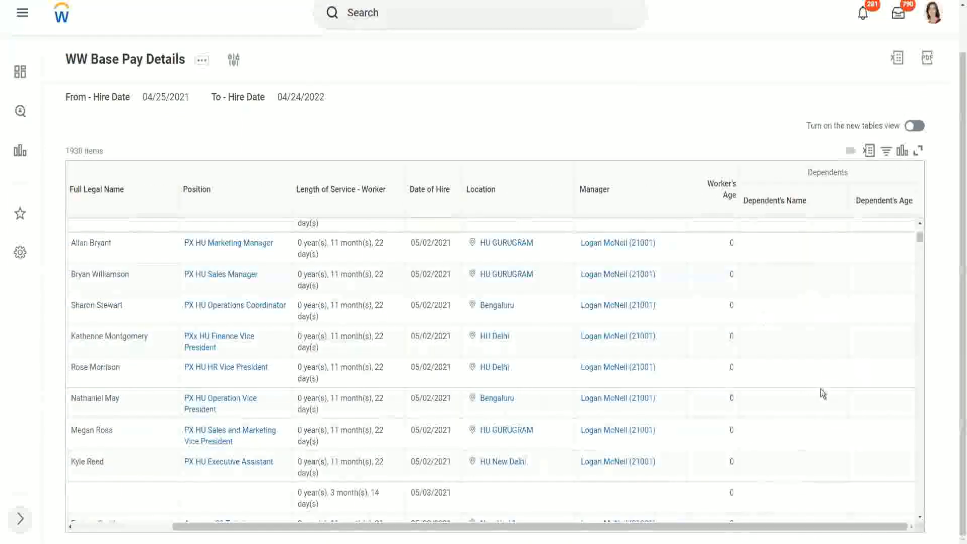
scroll(859, 347, down, 1)
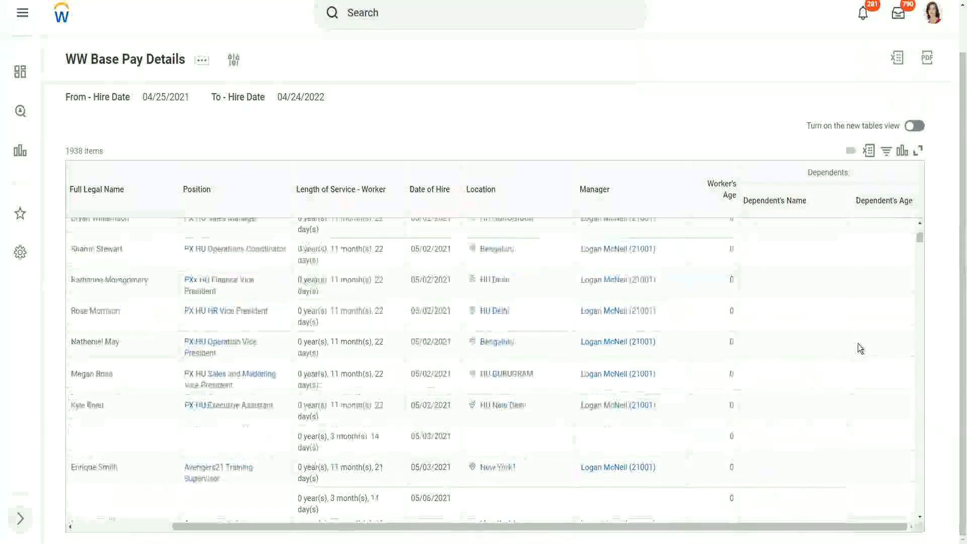
scroll(857, 343, down, 7)
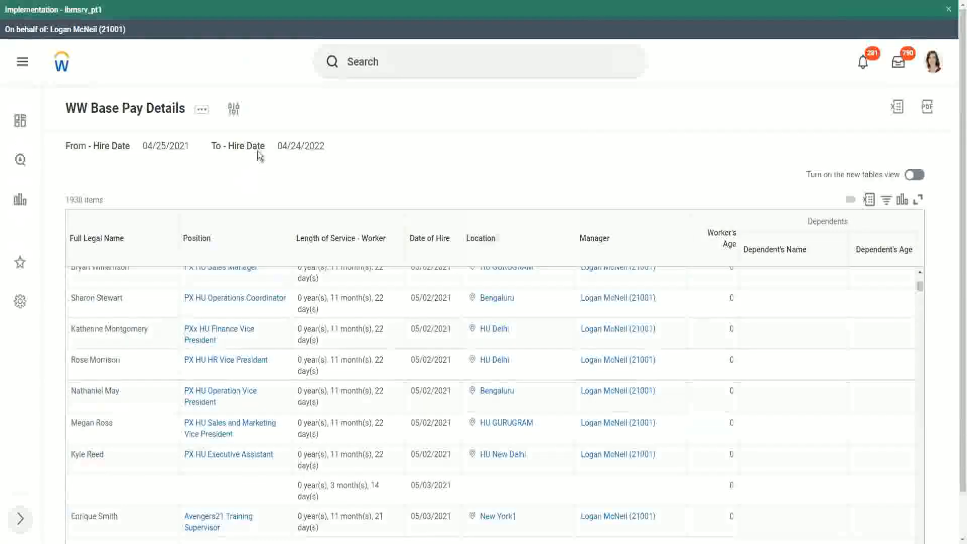
- Rerun the report for hire dates from 01/01/2000 to 12/31/2000
click(234, 112)
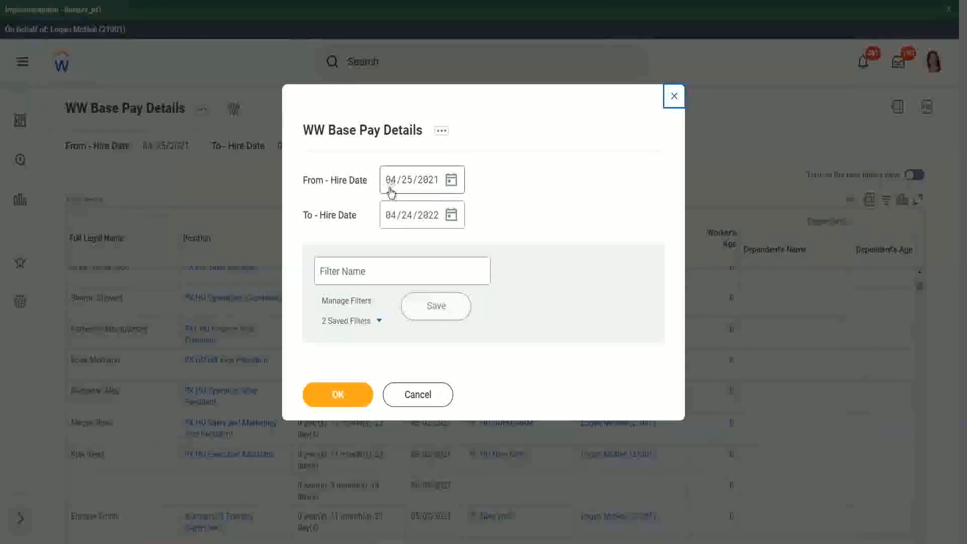
click(392, 189)
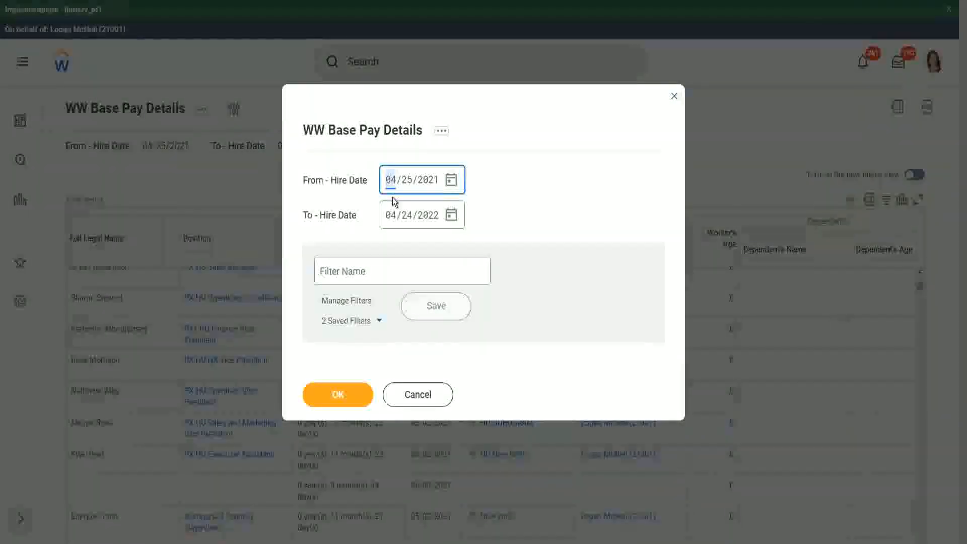
text(01/01/200)
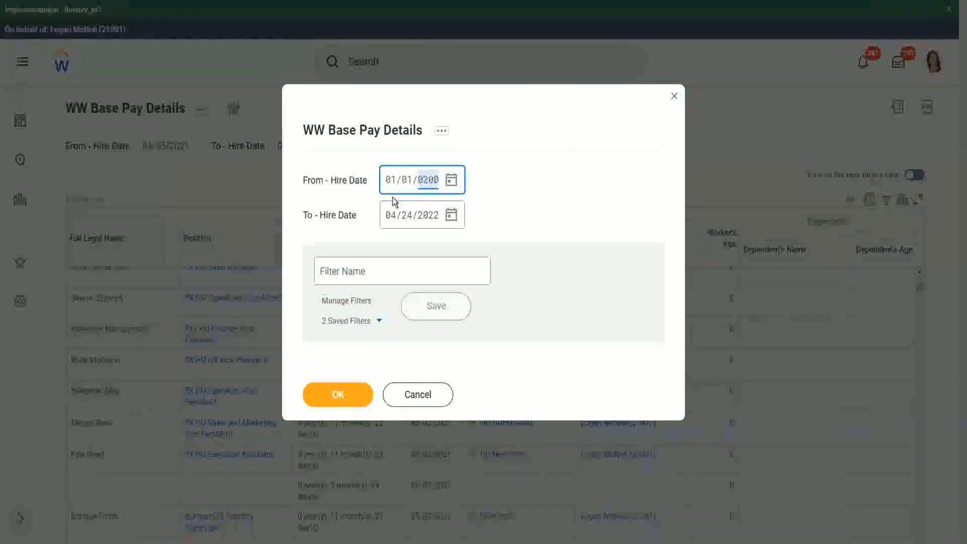
text(0)
key(Tab)
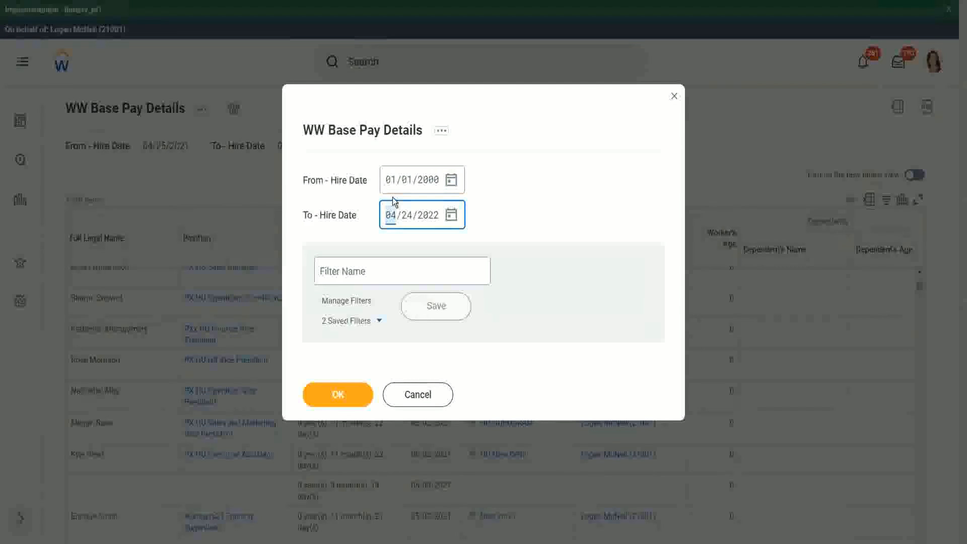
text(12312000)
click(345, 401)
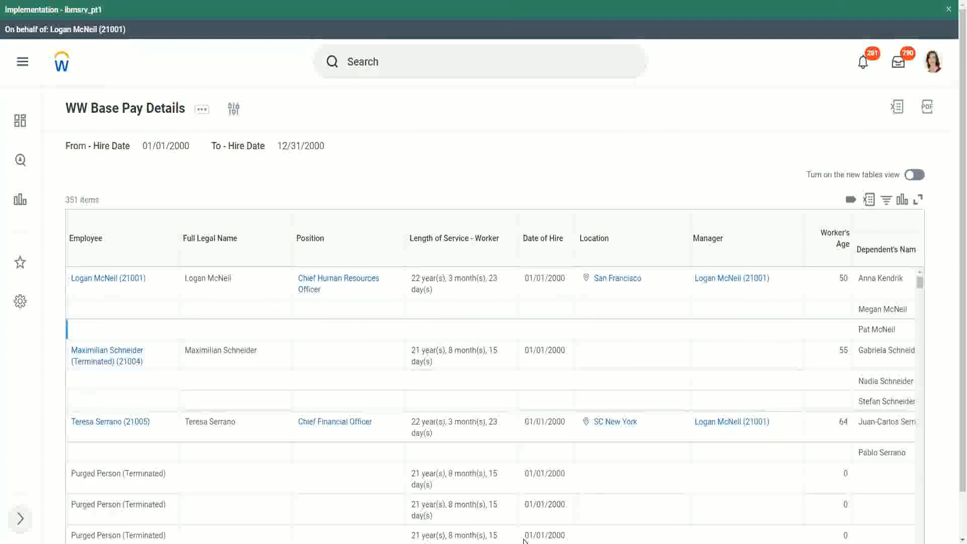
- Examine the names and ages of the dependents listed for each worker, comparing ages within one worker's group
scroll(955, 468, down, 1)
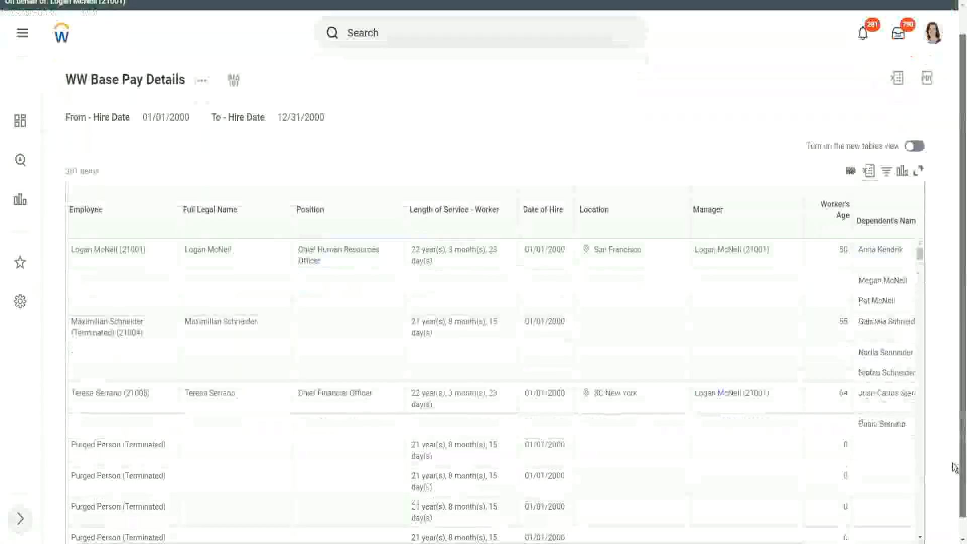
drag(953, 464, 953, 484)
drag(706, 528, 870, 533)
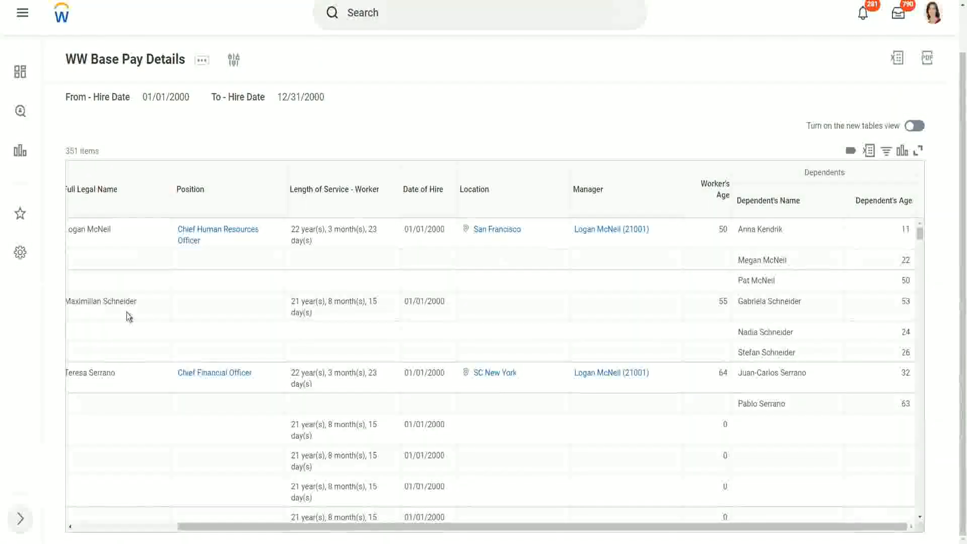
drag(80, 301, 153, 298)
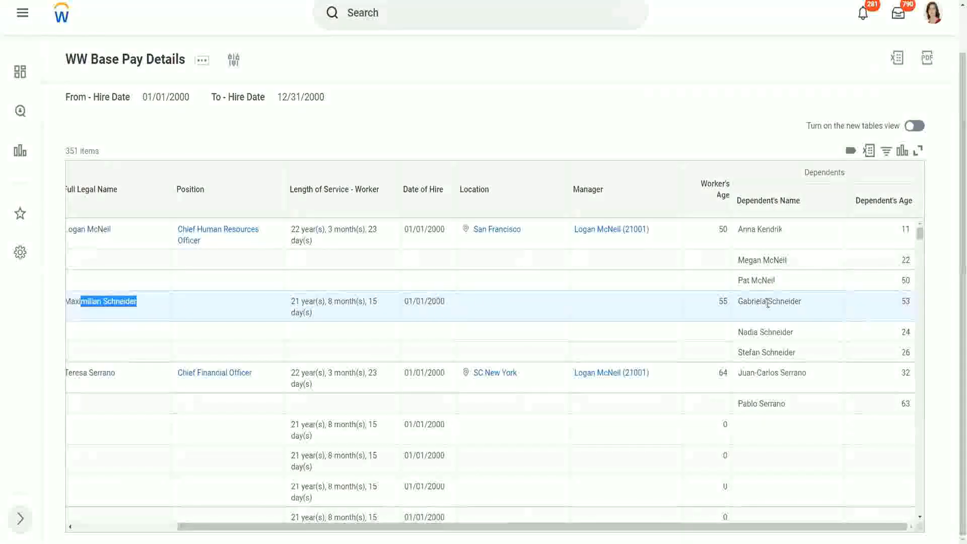
click(763, 327)
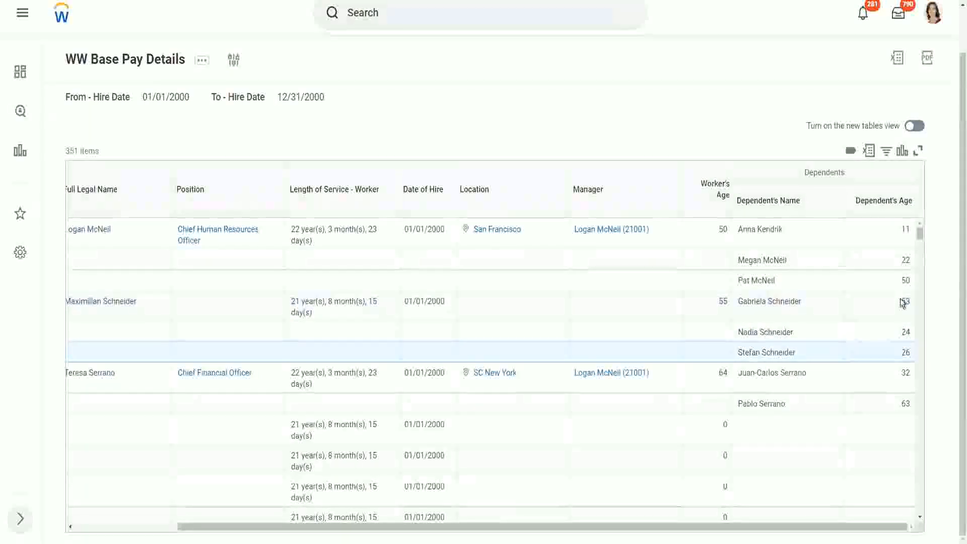
double_click(910, 333)
double_click(906, 352)
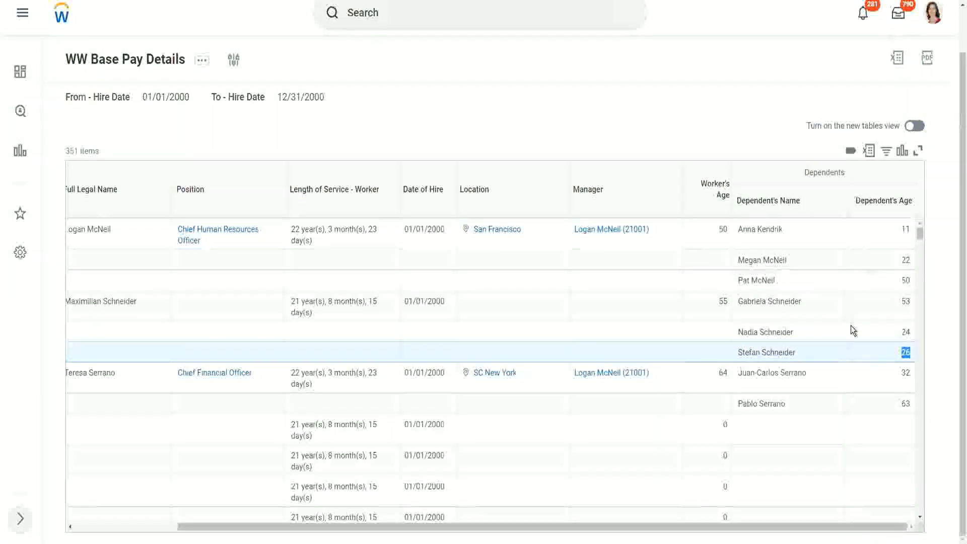
scroll(842, 326, down, 3)
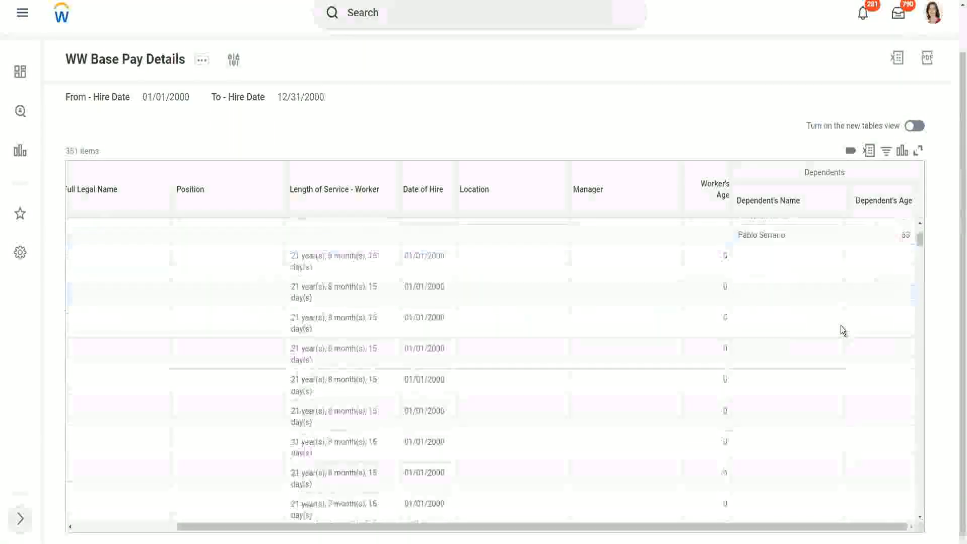
scroll(841, 326, down, 3)
scroll(840, 324, up, 1)
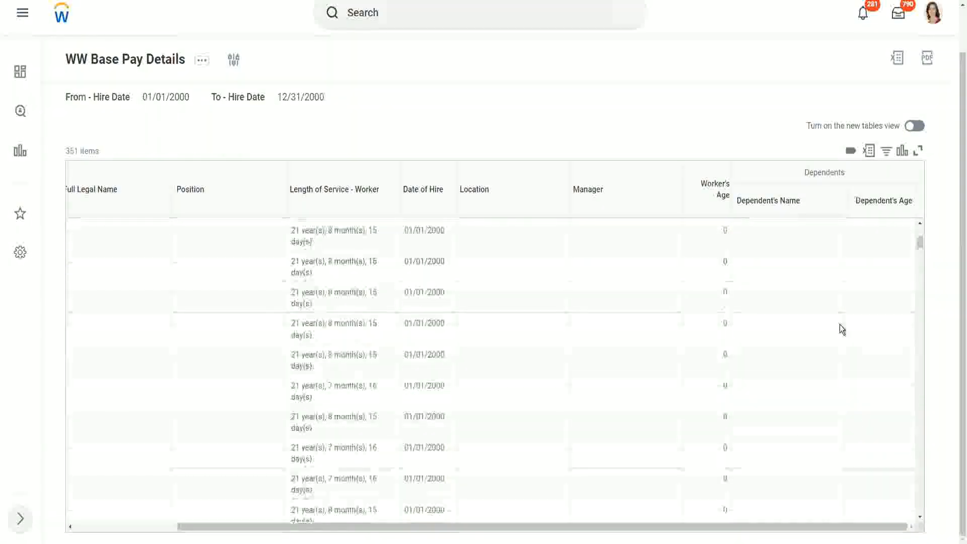
scroll(839, 324, up, 5)
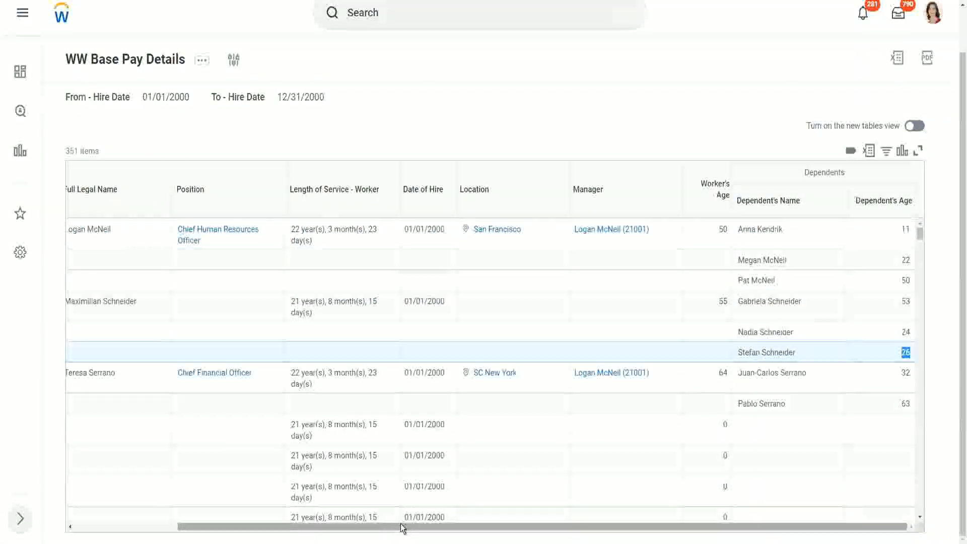
- Examine the Dependent's Age values row by row to identify the eldest dependent of each of the first three workers
drag(403, 527, 442, 533)
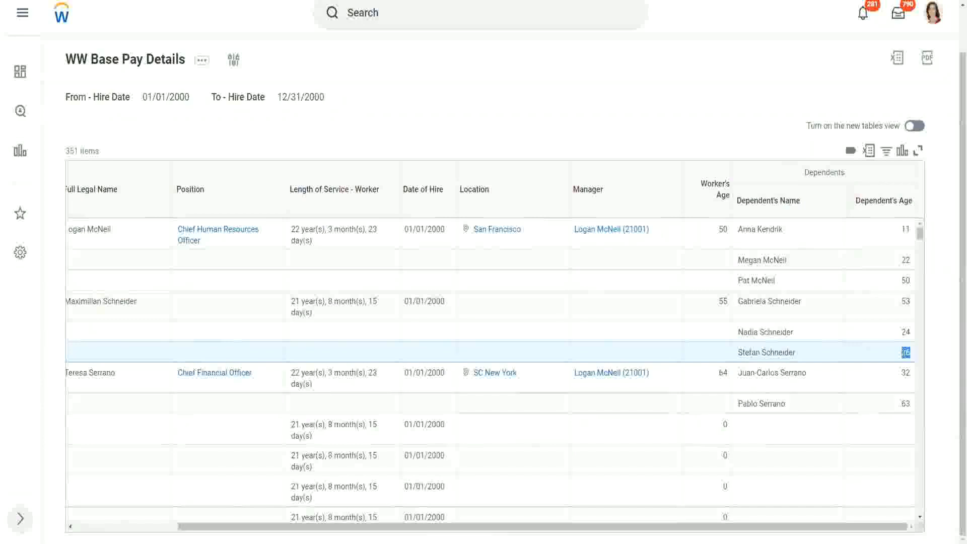
click(905, 353)
drag(914, 350, 903, 352)
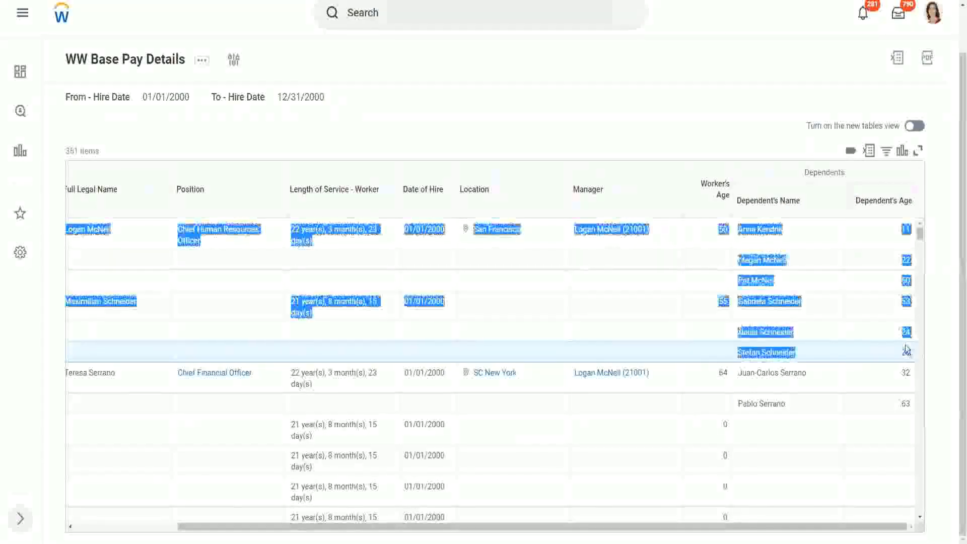
click(878, 336)
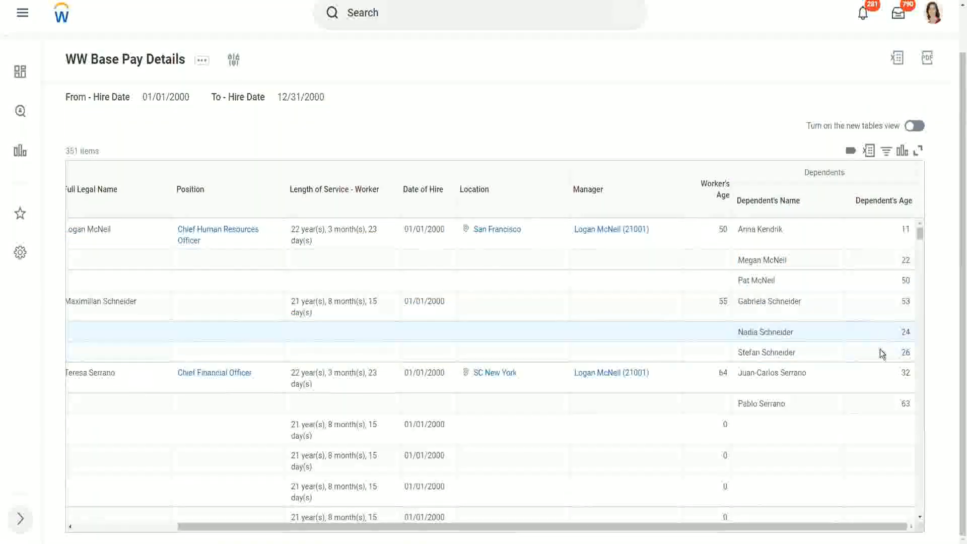
double_click(905, 353)
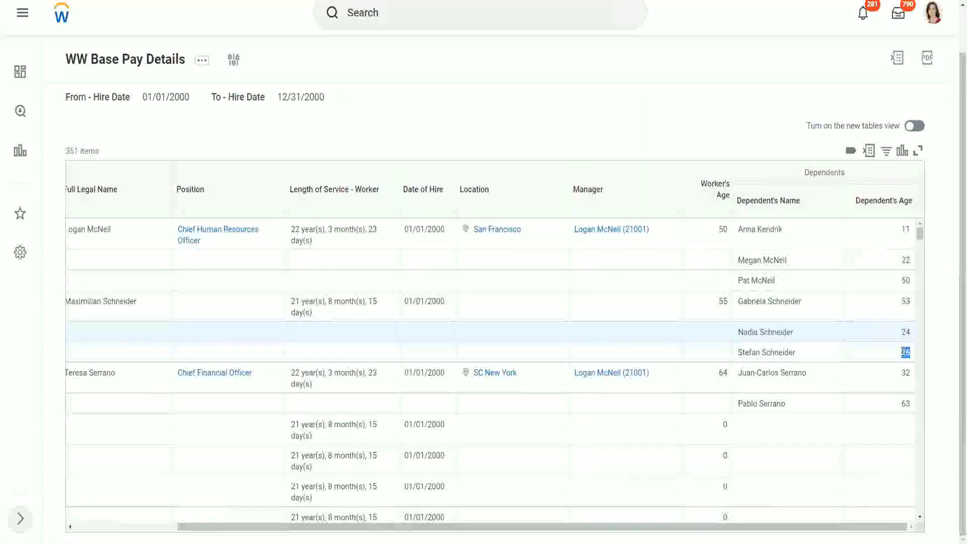
click(836, 360)
scroll(834, 358, down, 1)
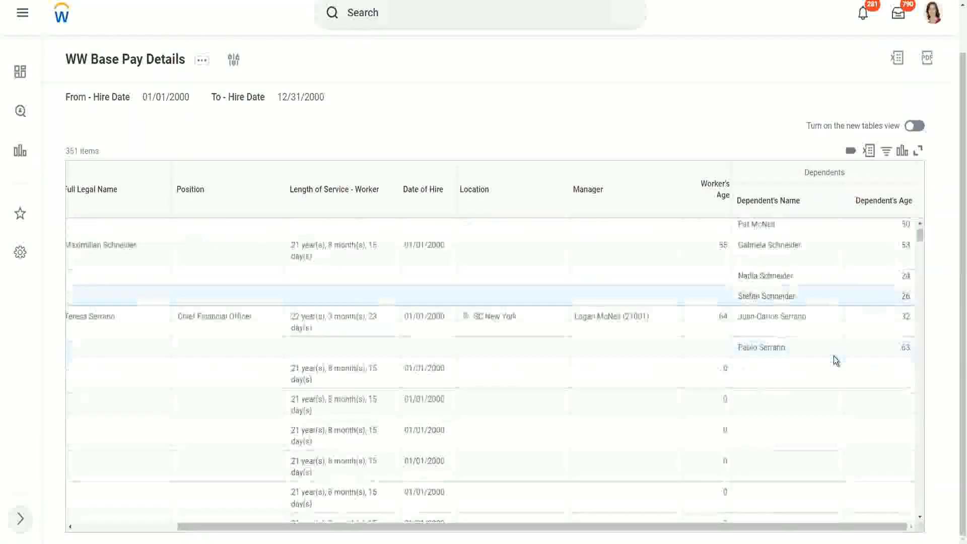
scroll(834, 358, down, 2)
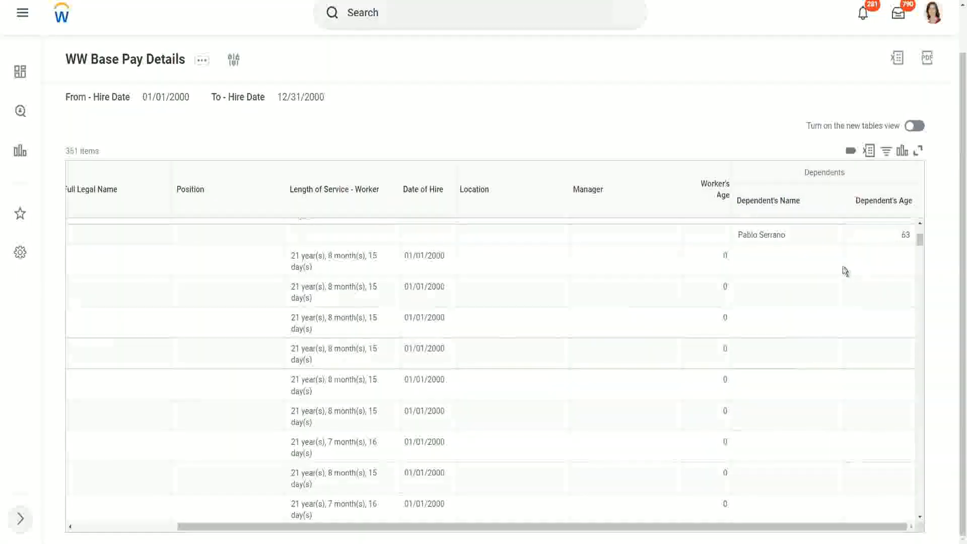
scroll(845, 271, up, 3)
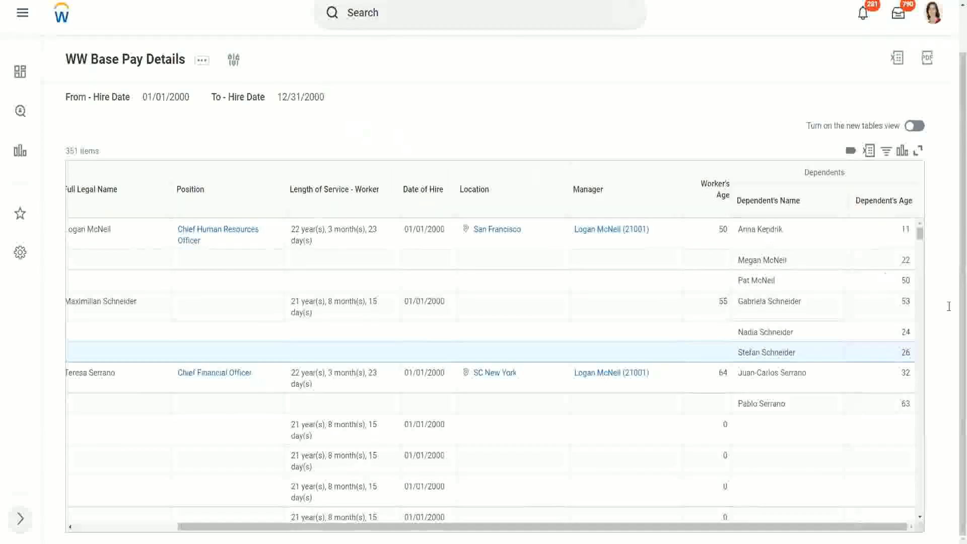
click(740, 228)
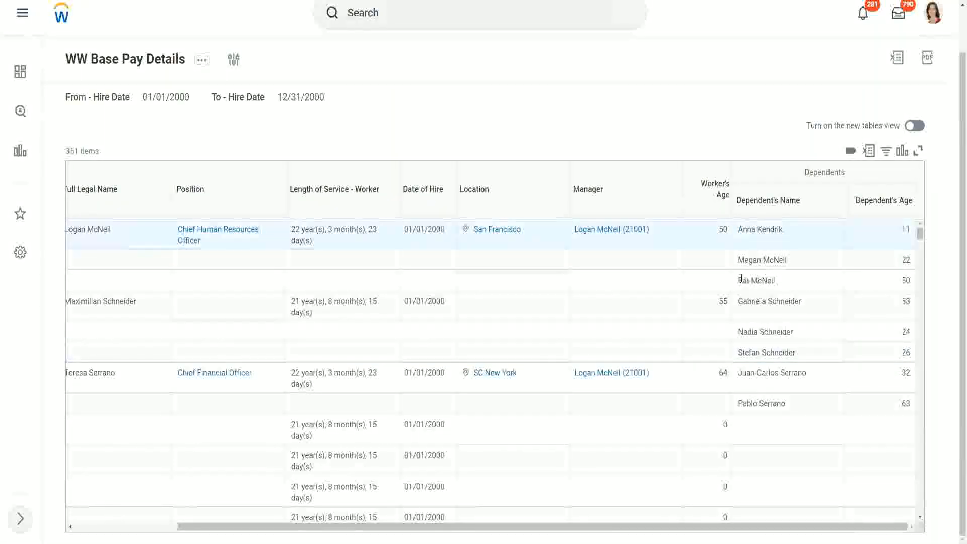
triple_click(779, 280)
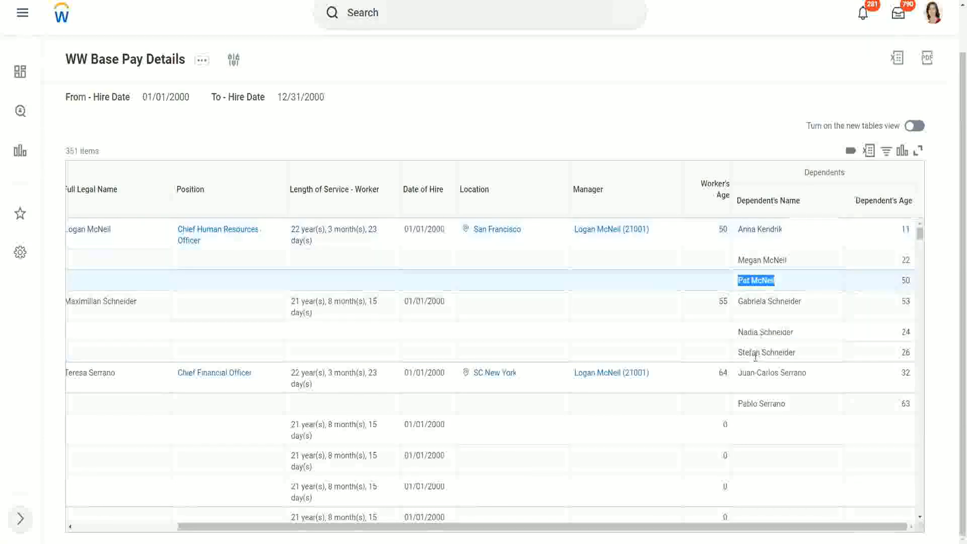
click(801, 403)
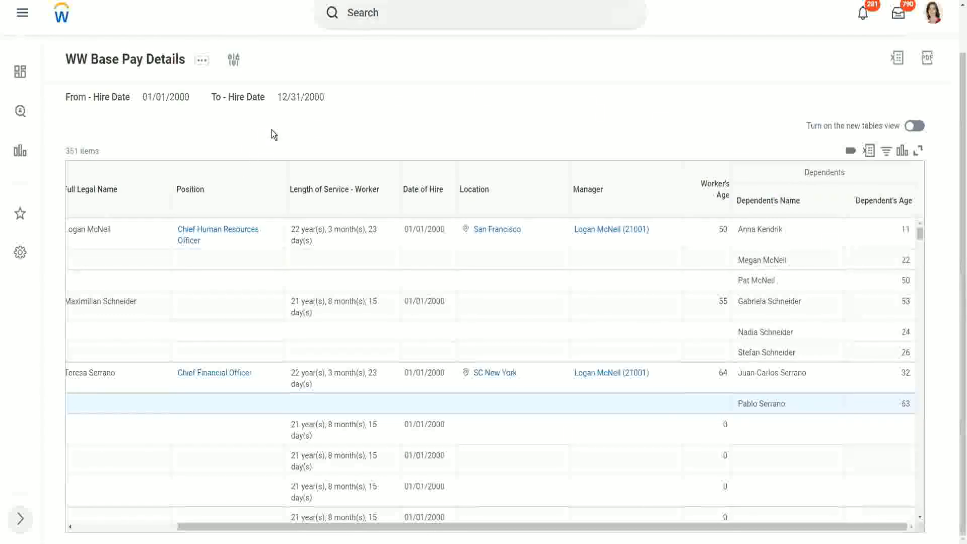
- Duplicate the report's browser tab and open the Create Calculated Field task in the copy
right_click(163, 0)
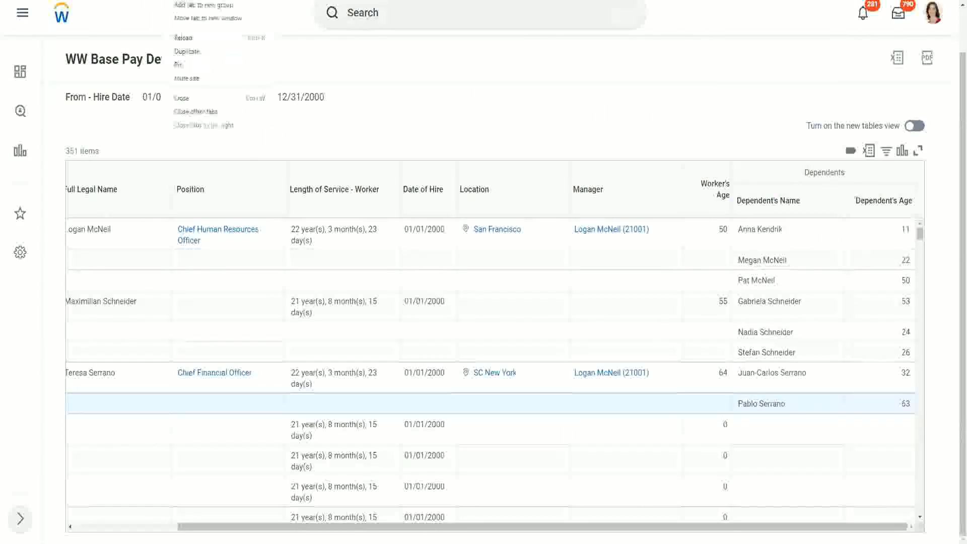
click(198, 51)
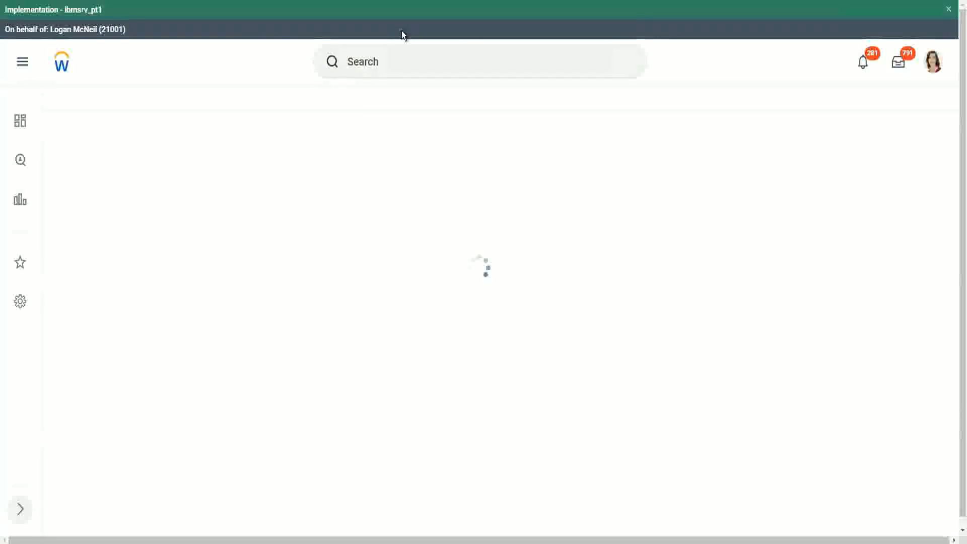
click(403, 63)
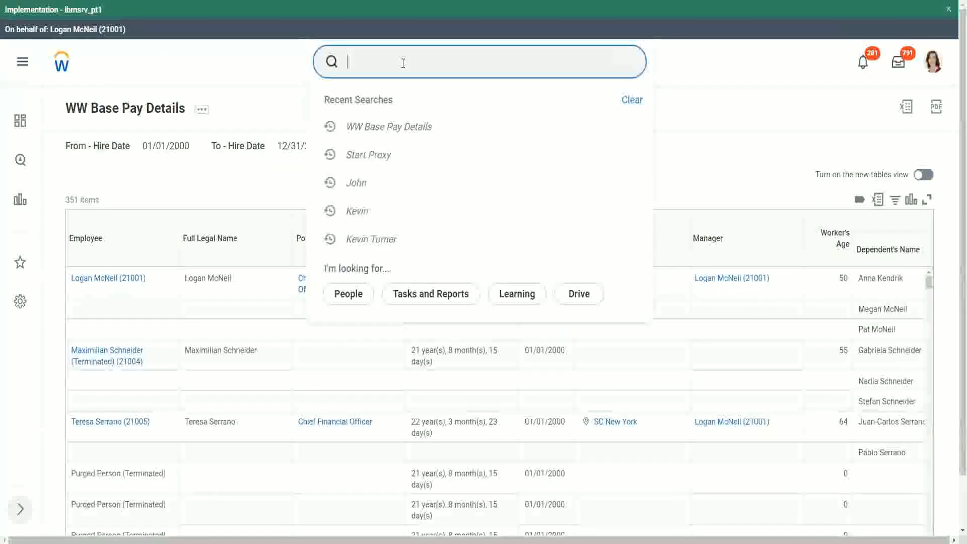
text(create calc )
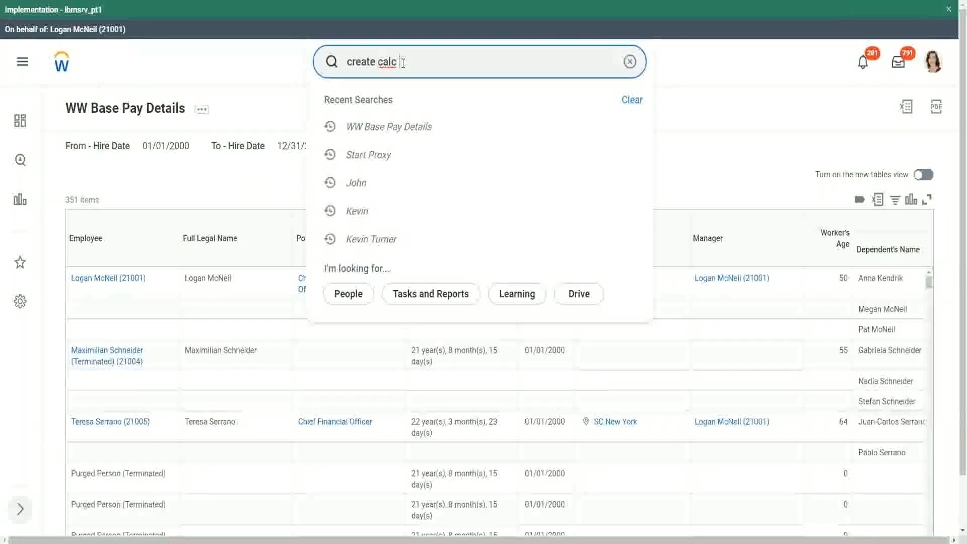
text(field)
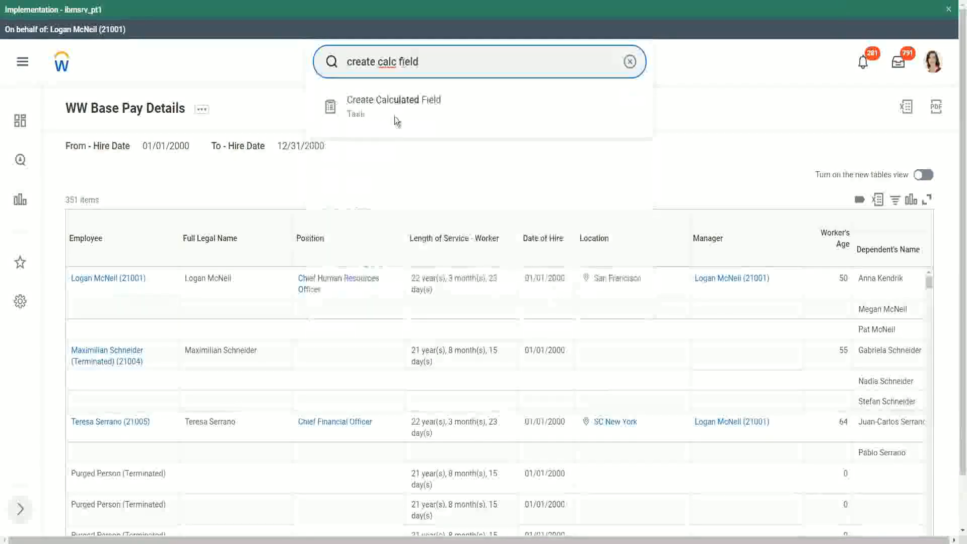
click(395, 110)
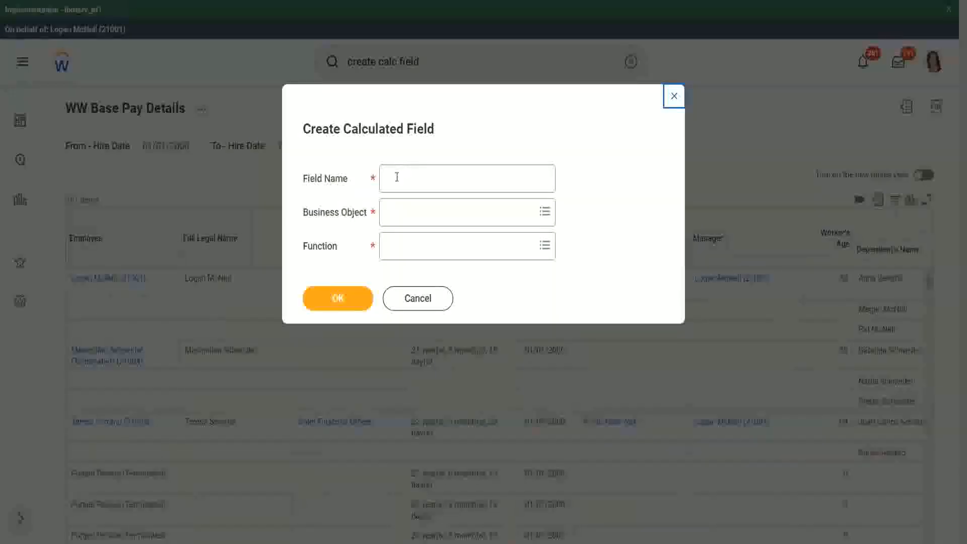
- Name the calculated field CF-WW-ESI-Eldest Dependent and set its business object to Worker
click(397, 176)
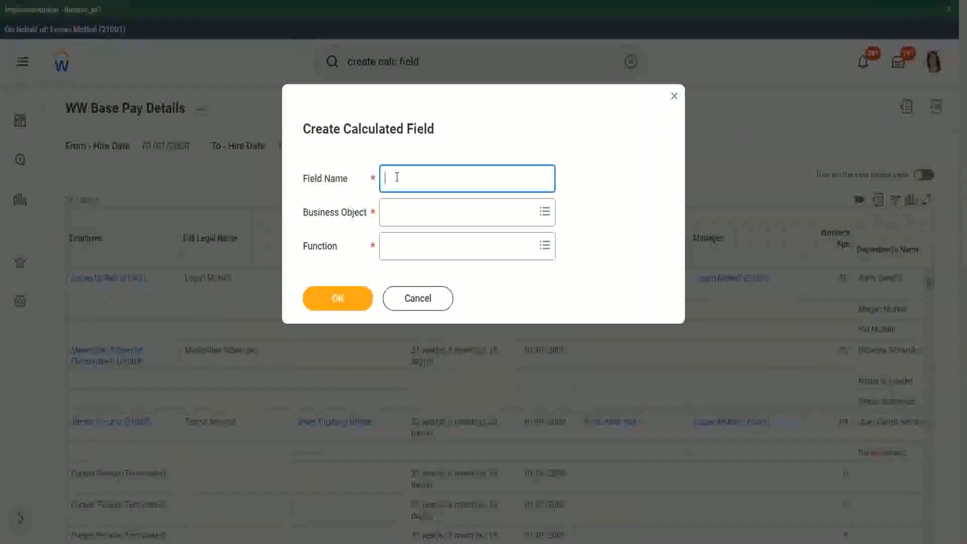
text(CF- WW-ESI-Eldest Dependent)
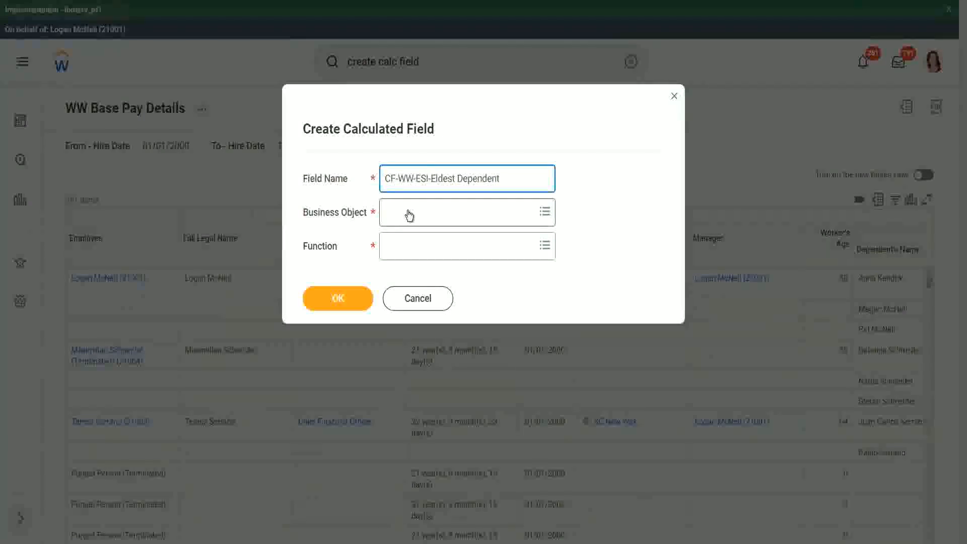
click(409, 215)
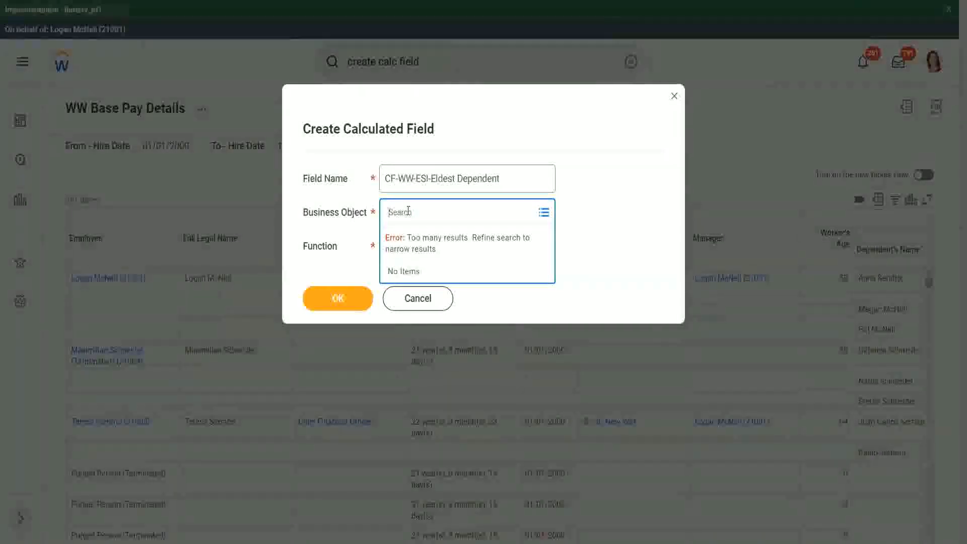
text(worker)
key(Return)
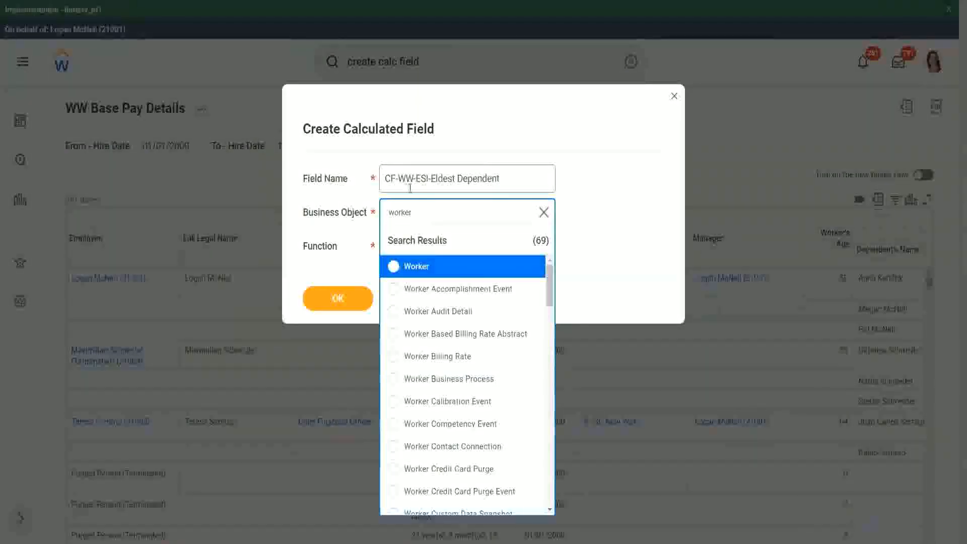
click(455, 273)
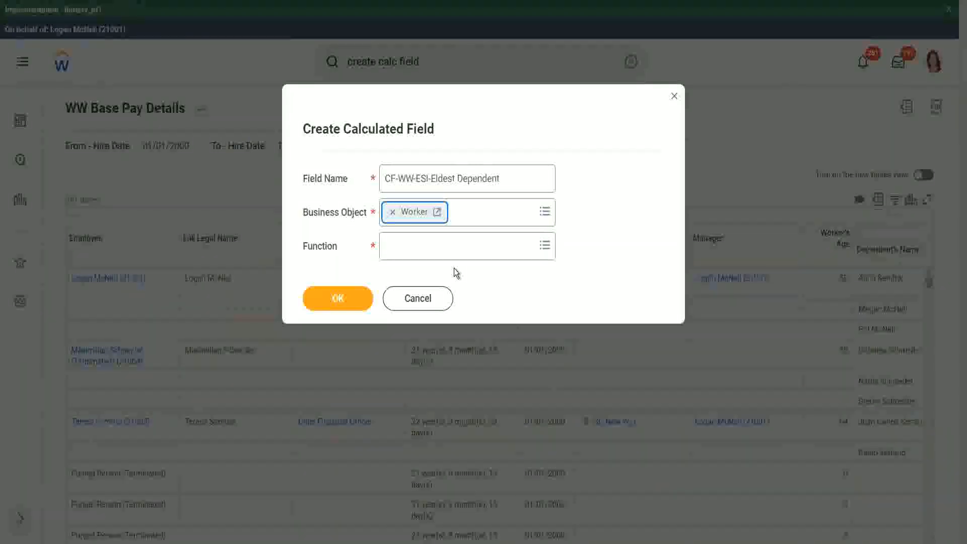
- Set the function to Extract Single Instance and continue to the calculation's definition
click(411, 249)
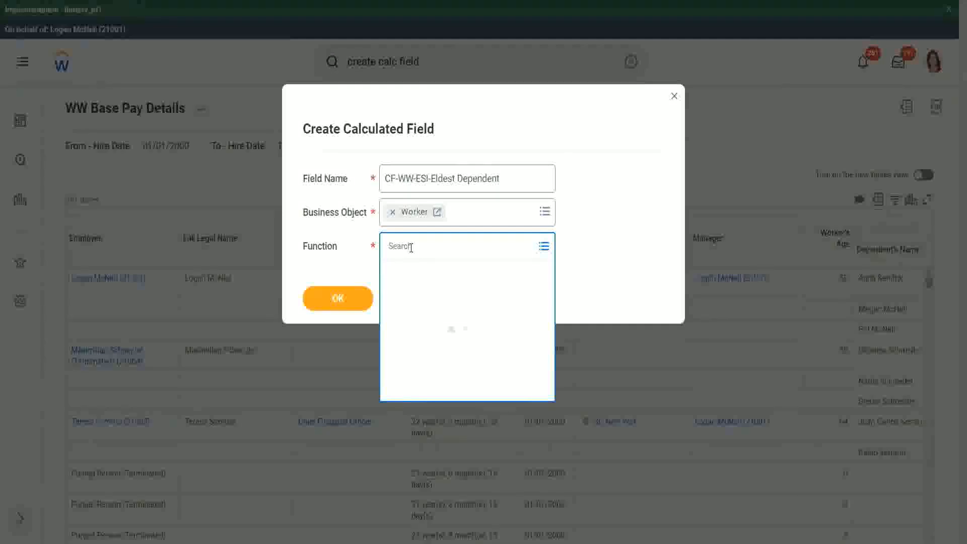
text(esi)
key(Return)
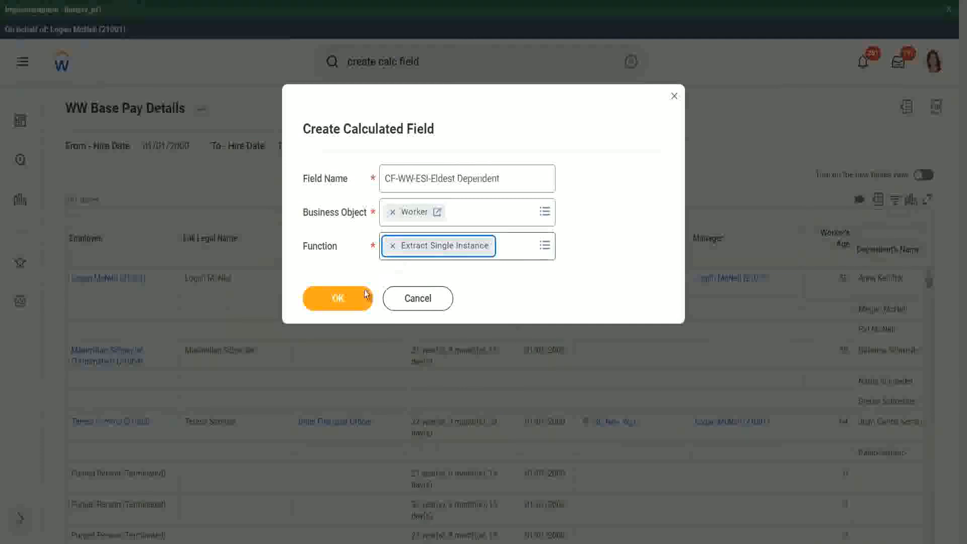
click(337, 298)
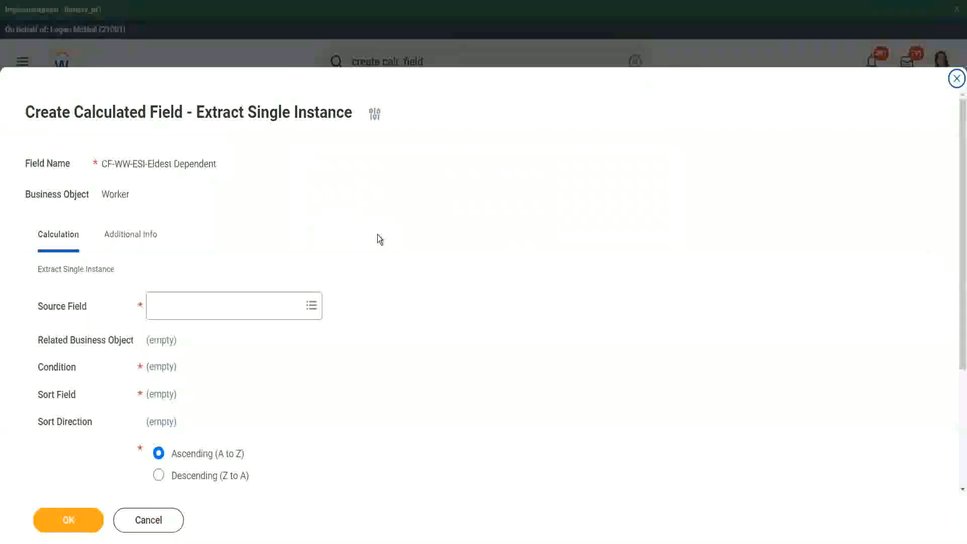
- Set the source field to Dependents and check the related business object it brings in
scroll(378, 237, down, 3)
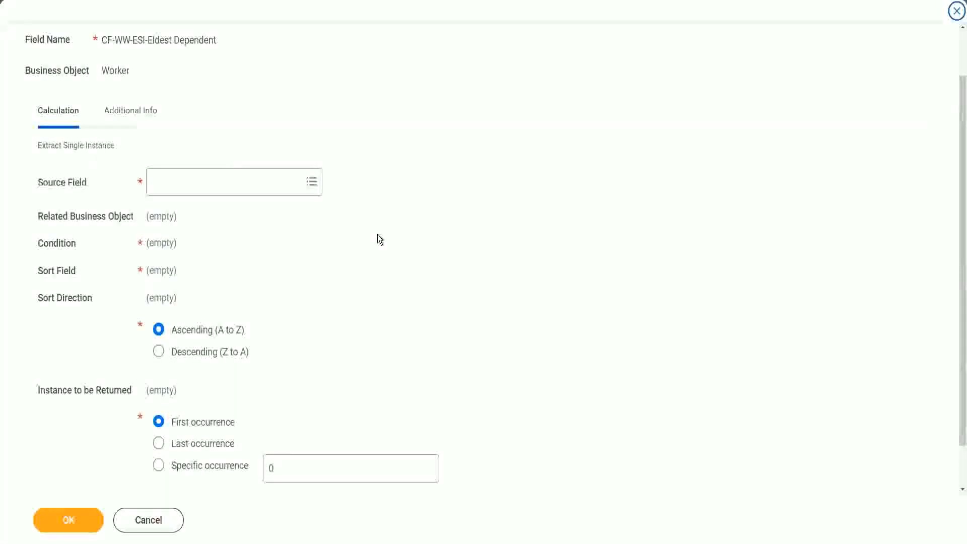
click(193, 182)
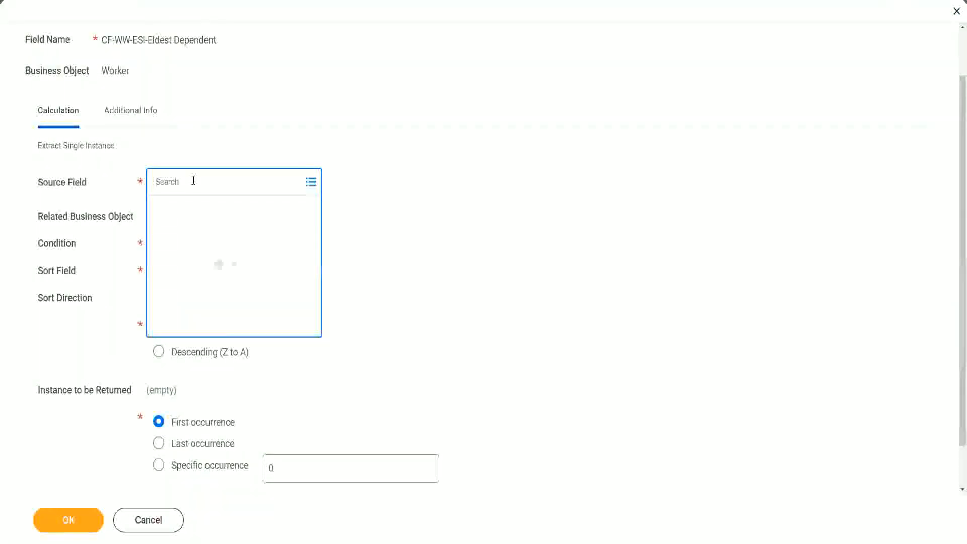
text(depemnd)
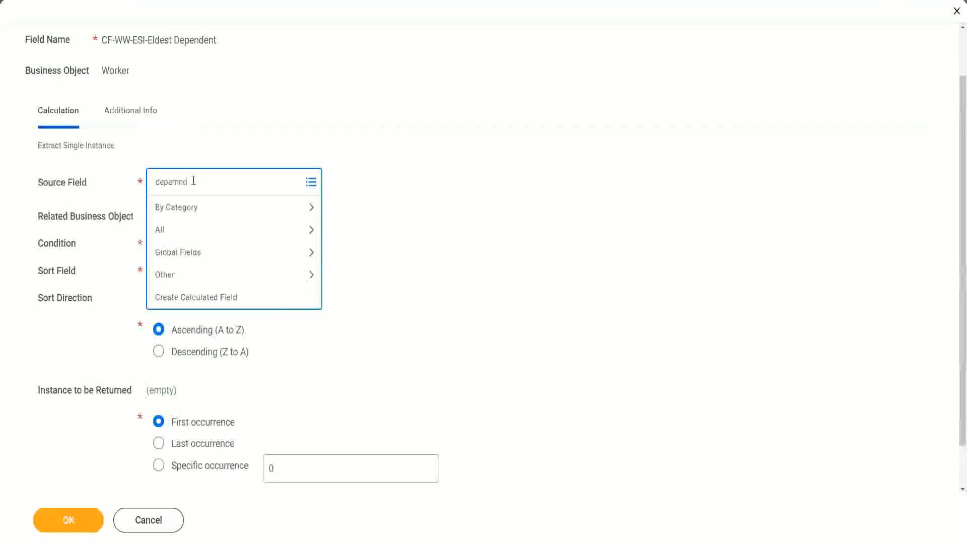
key(BackSpace)
key(BackSpace)
key(BackSpace)
text(ndent)
key(Return)
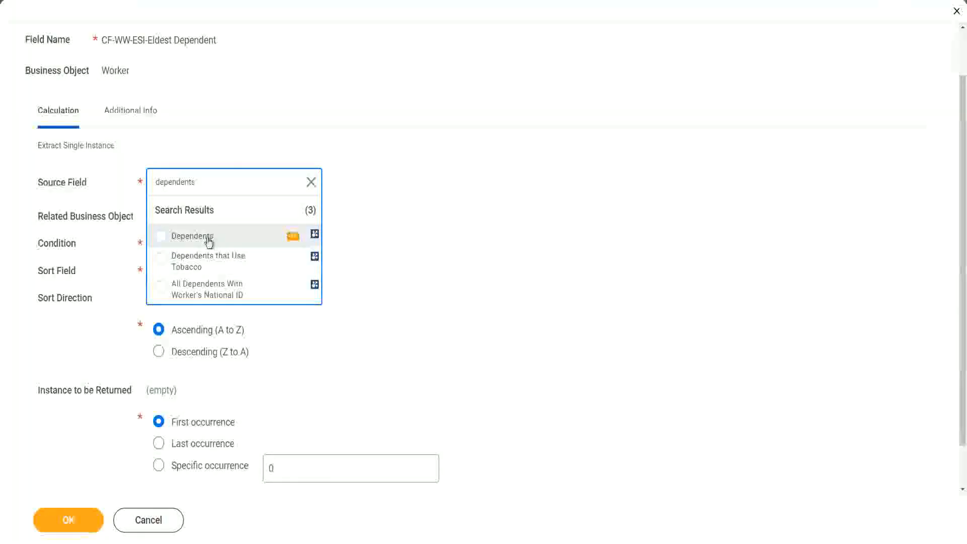
click(208, 241)
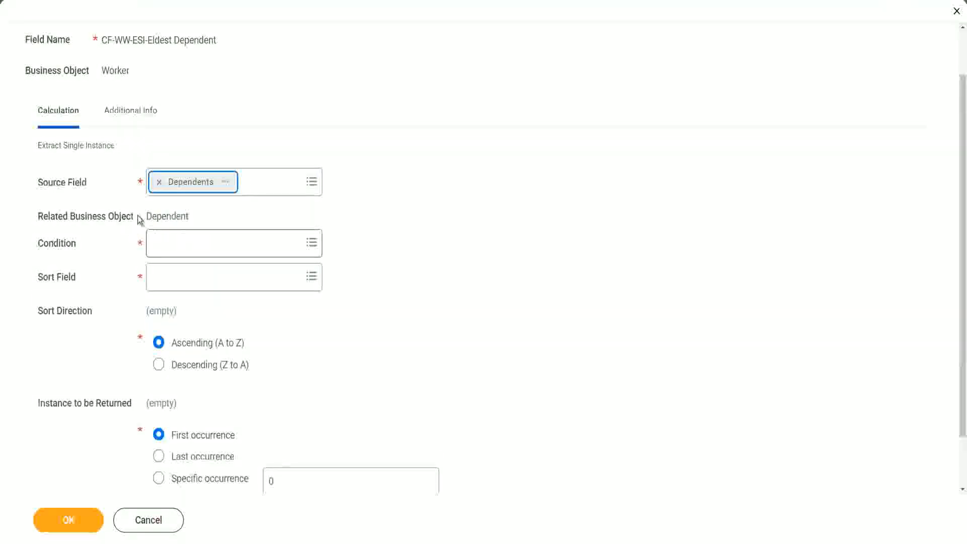
drag(145, 217, 192, 216)
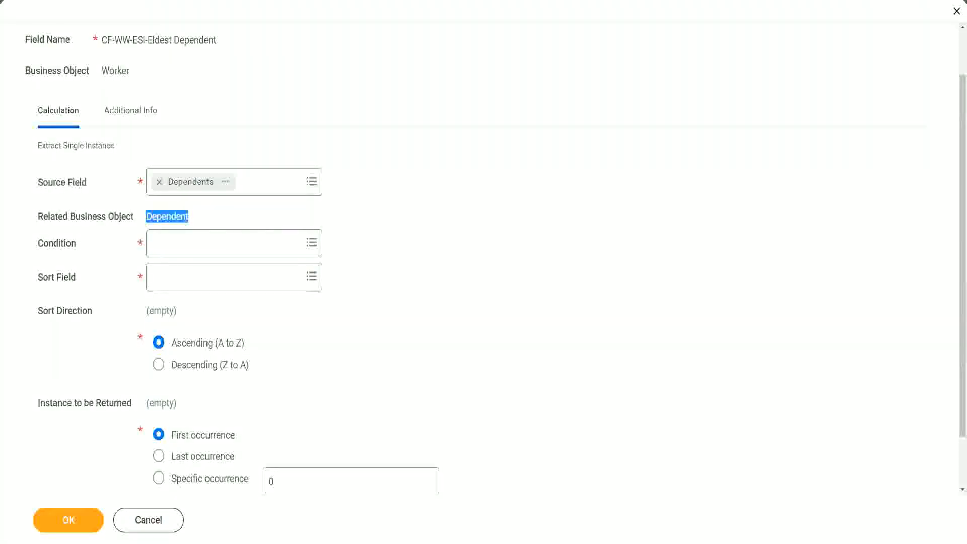
drag(31, 205, 210, 227)
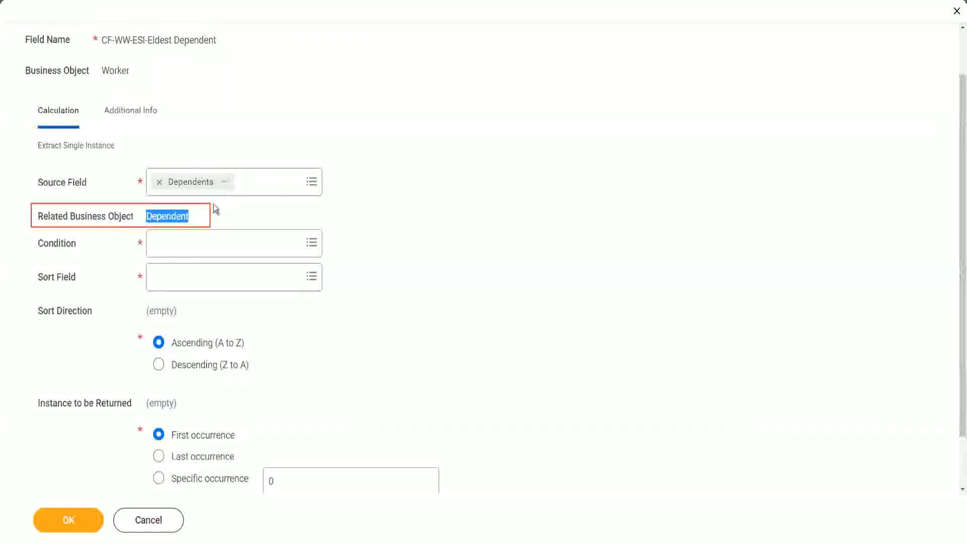
click(166, 216)
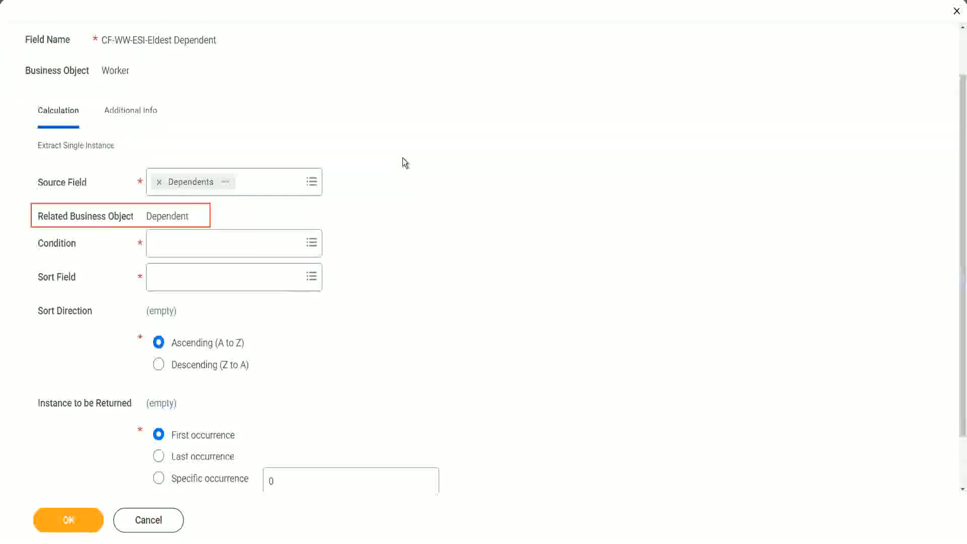
- Set the calculated field's condition to the Is True field
click(184, 244)
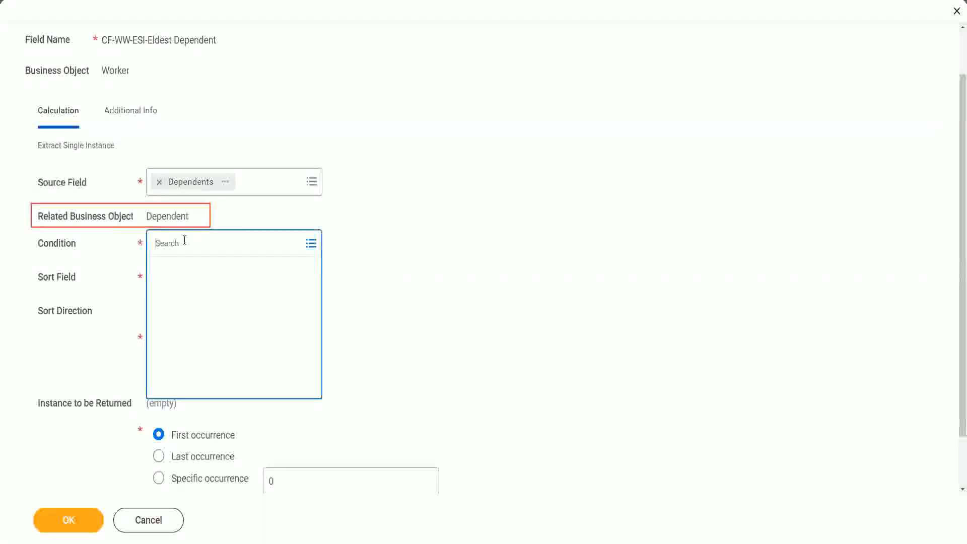
text(is )
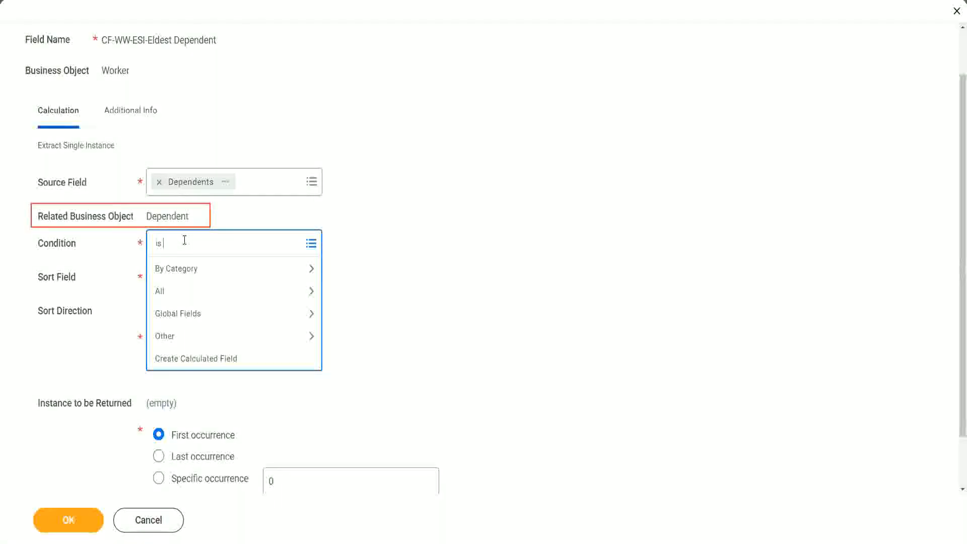
text(true)
key(Return)
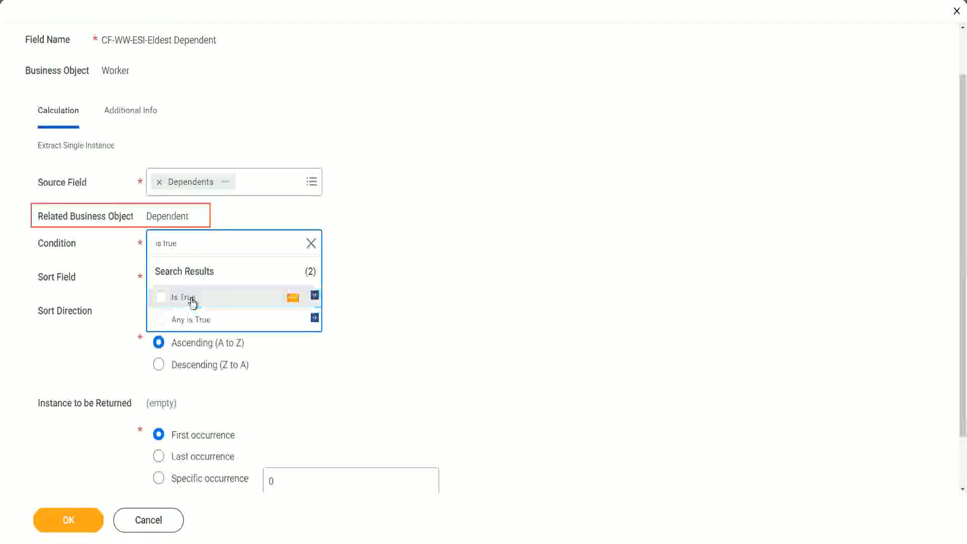
click(191, 300)
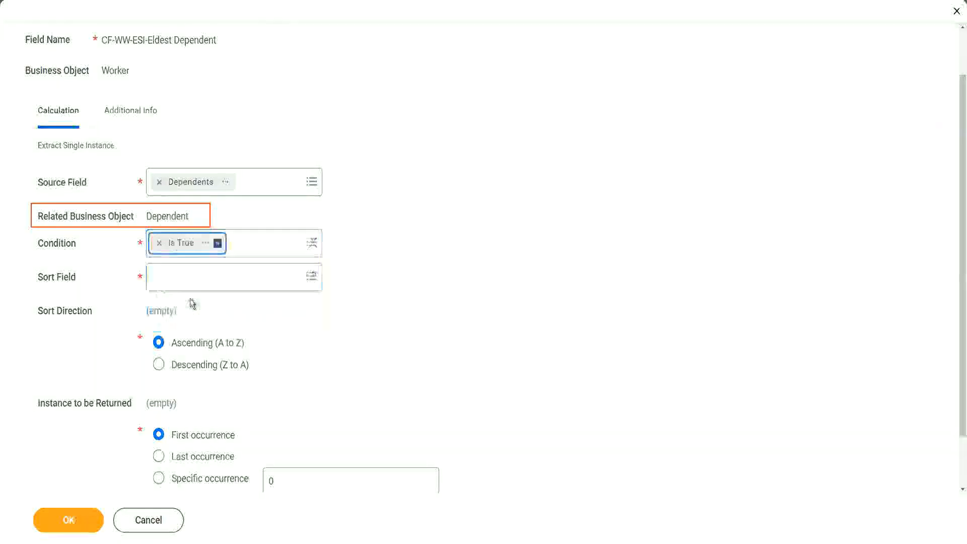
- Examine the report field details of Is True, including its business object and description
click(206, 243)
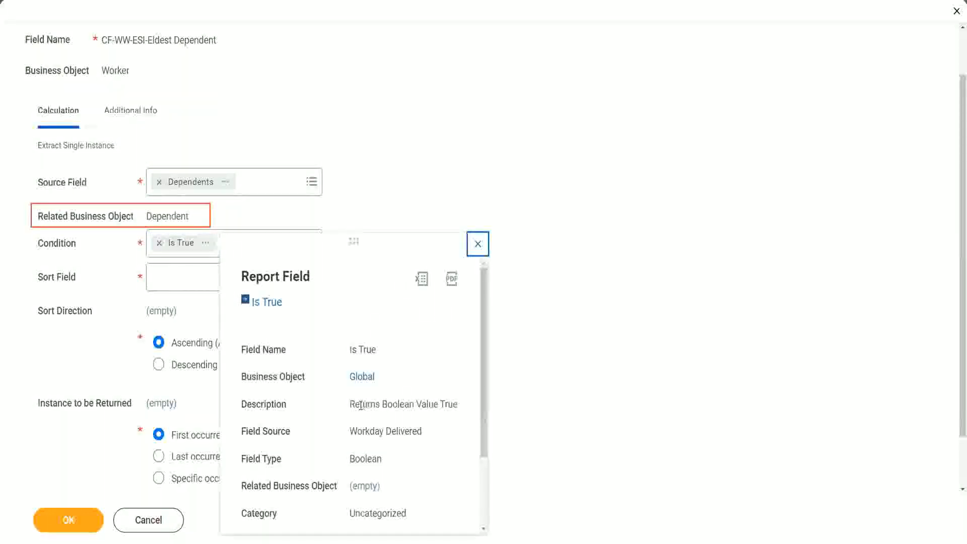
drag(350, 404, 372, 426)
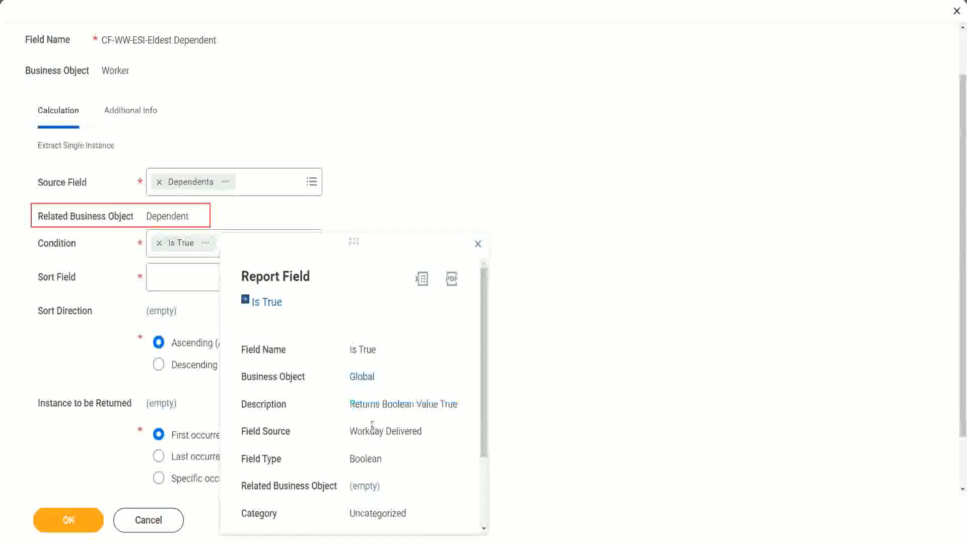
click(377, 387)
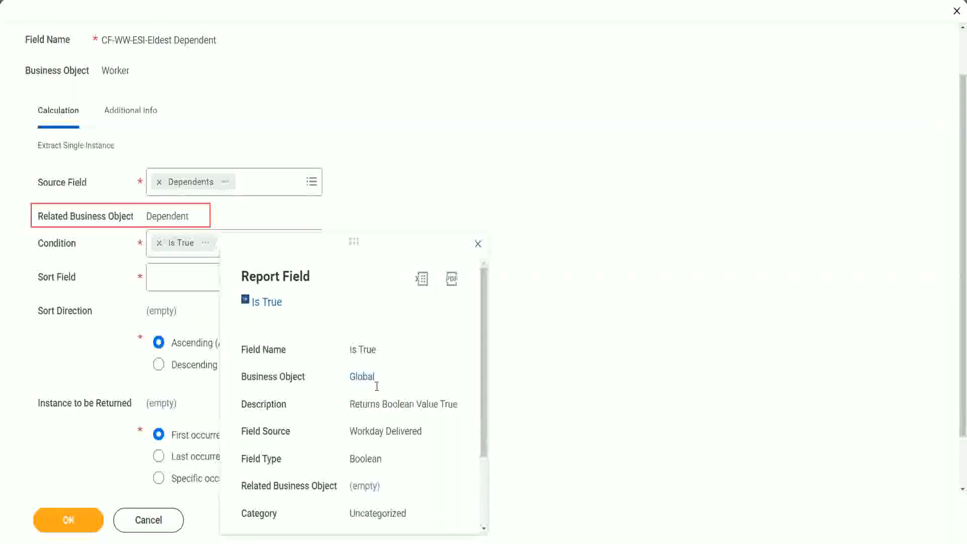
click(478, 244)
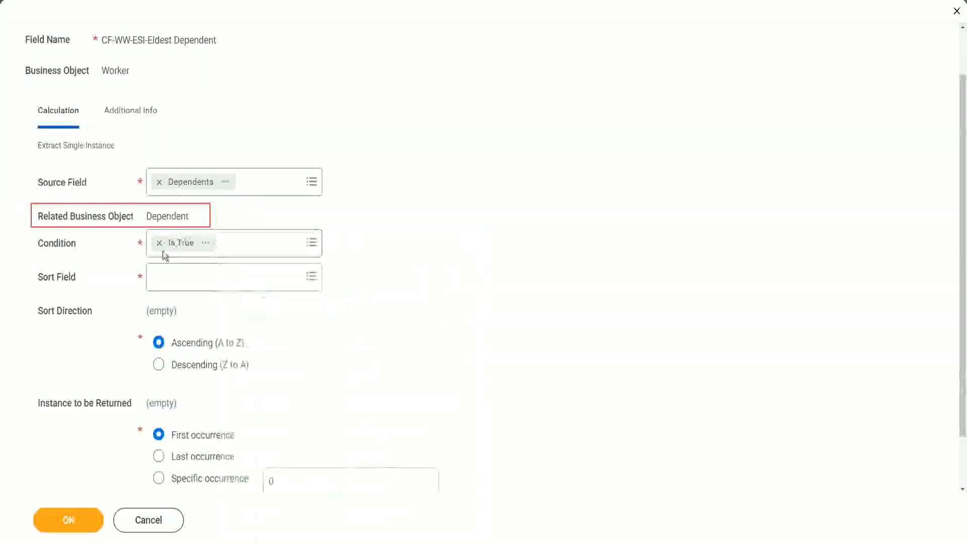
- Set the calculated field's sort field to Age
click(183, 283)
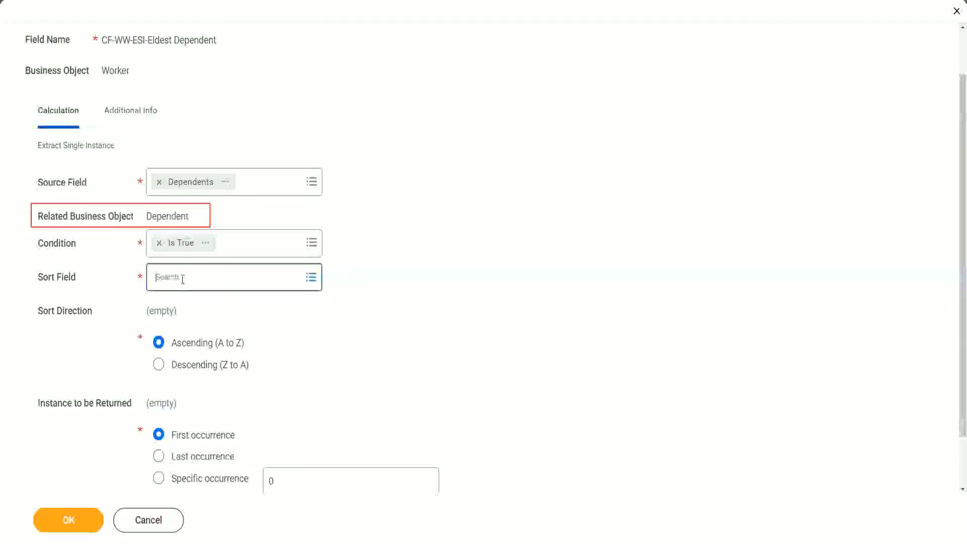
text(a)
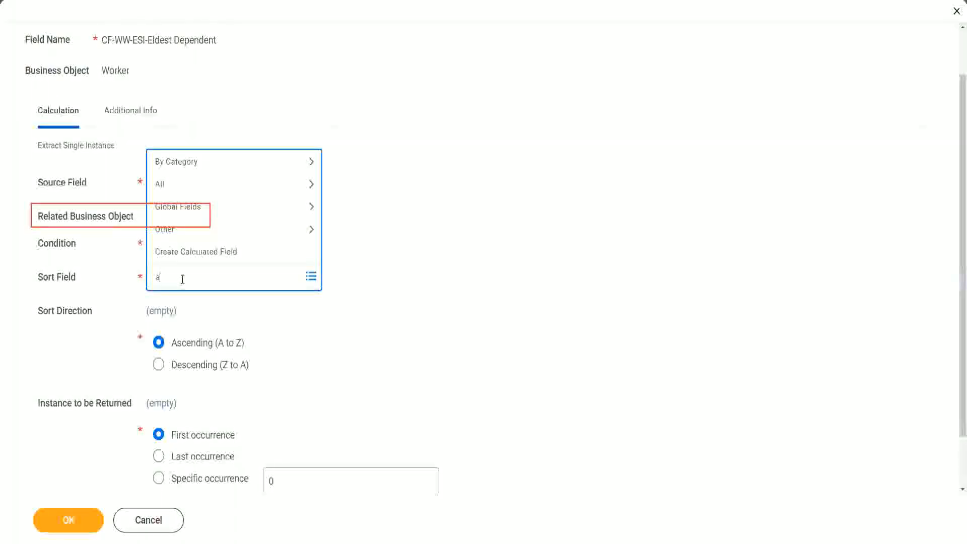
text(ge)
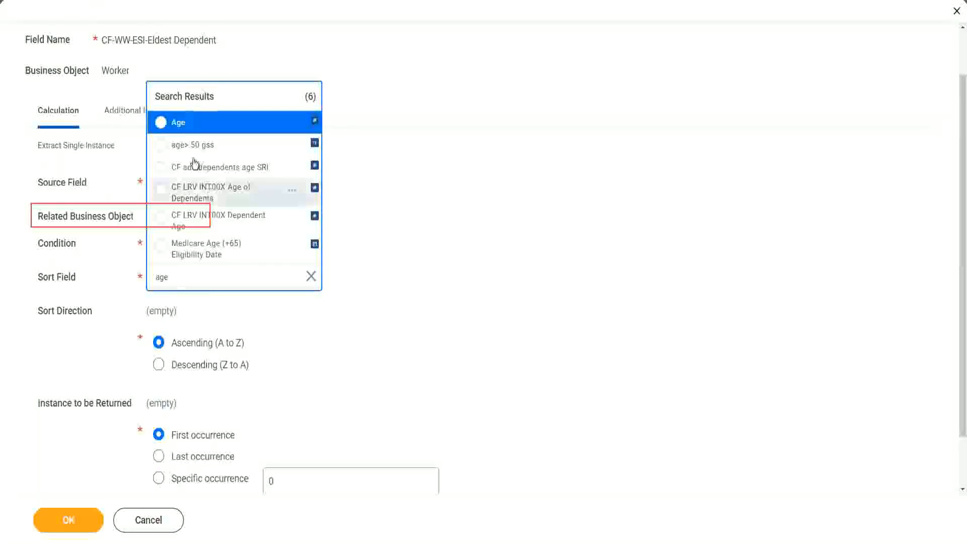
click(179, 127)
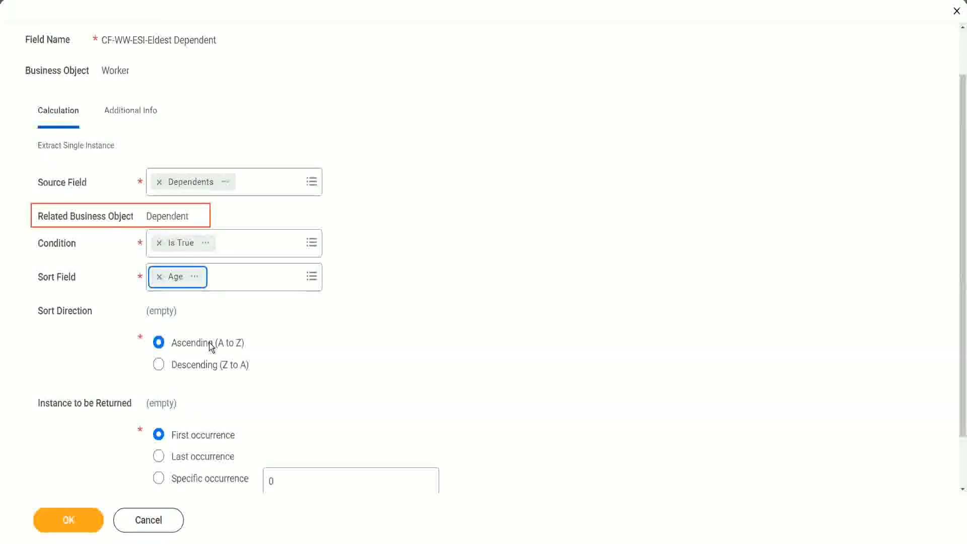
- Set the sort direction to Descending (Z to A), keeping First occurrence as the returned instance, and save the calculated field
click(210, 370)
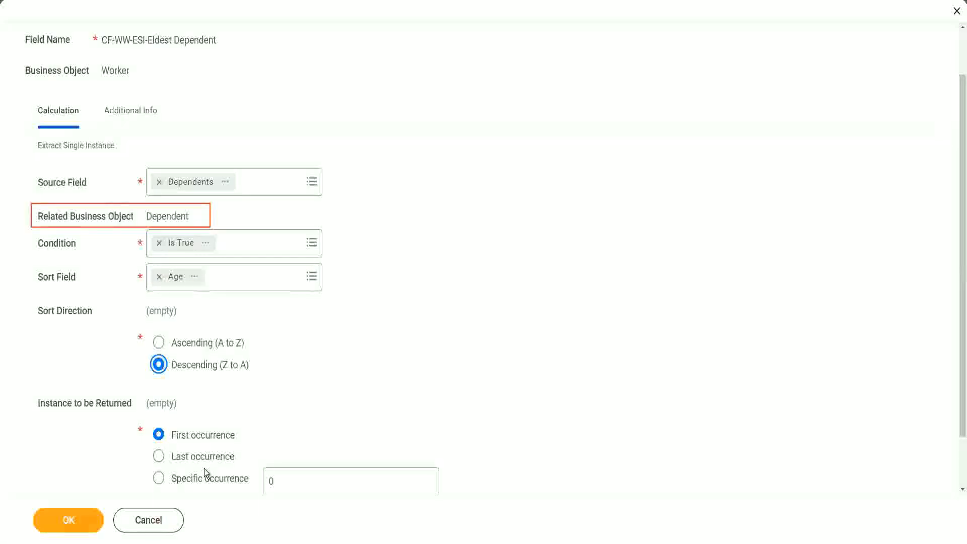
mouse_move(204, 471)
click(71, 522)
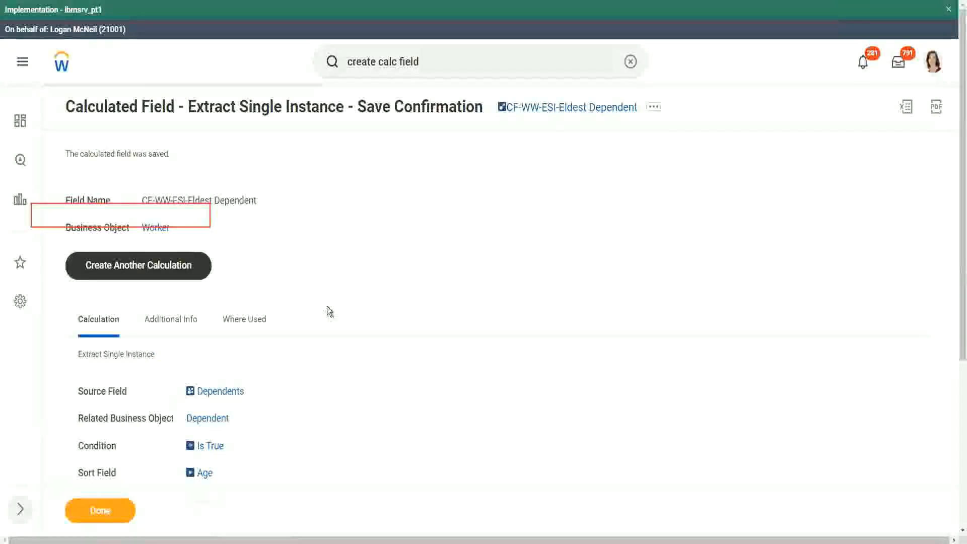
scroll(328, 311, down, 3)
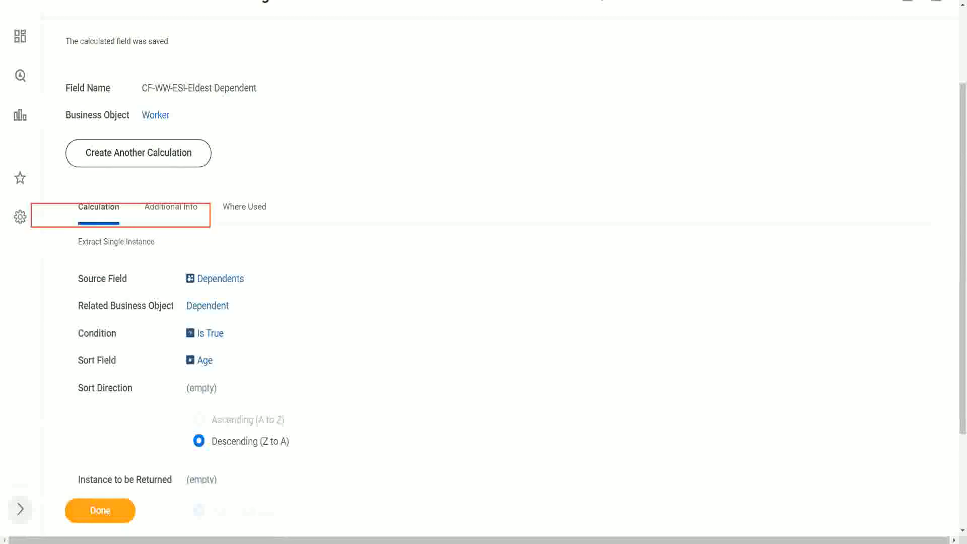
- Switch to the text editor notes and reword the question to "How to find the Eldest Dependent Child ??"
key(alt+Tab)
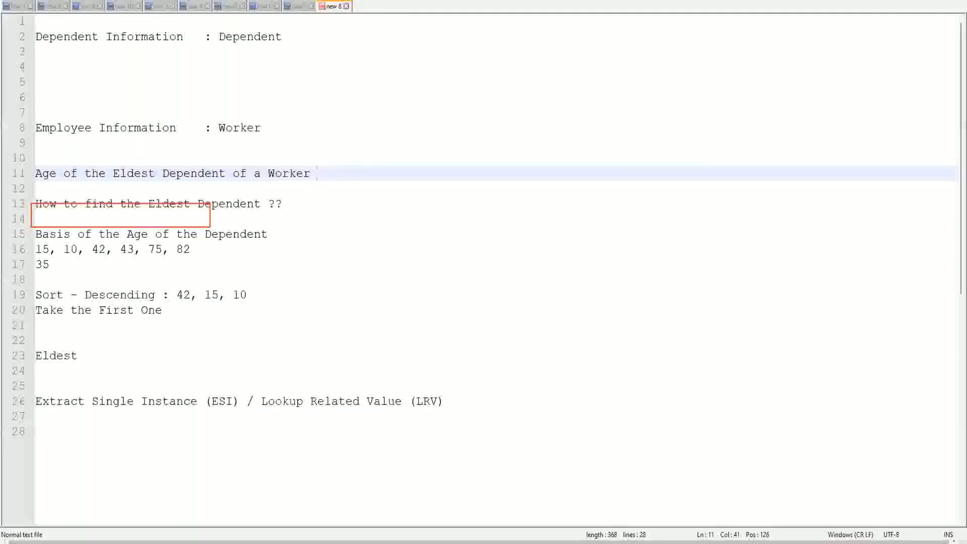
double_click(229, 204)
text(Child )
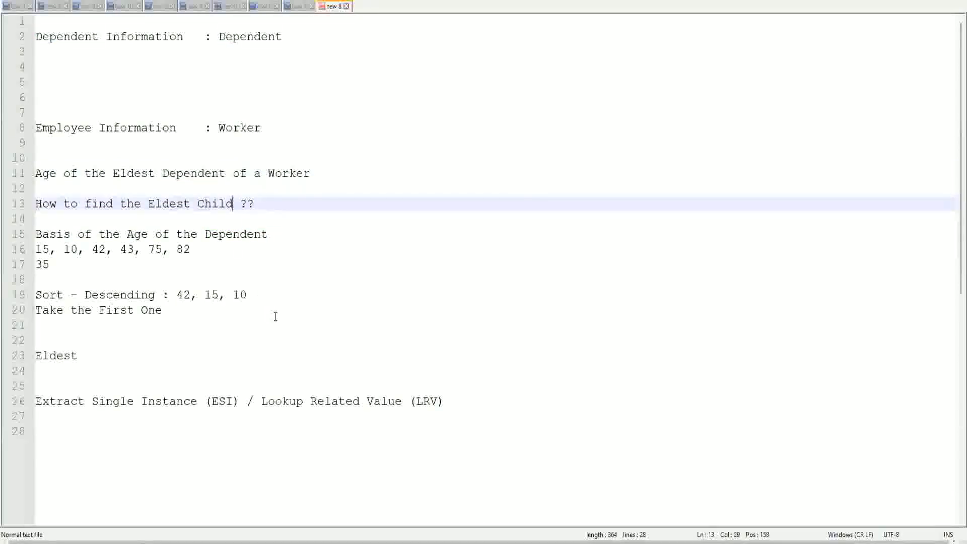
text(as a)
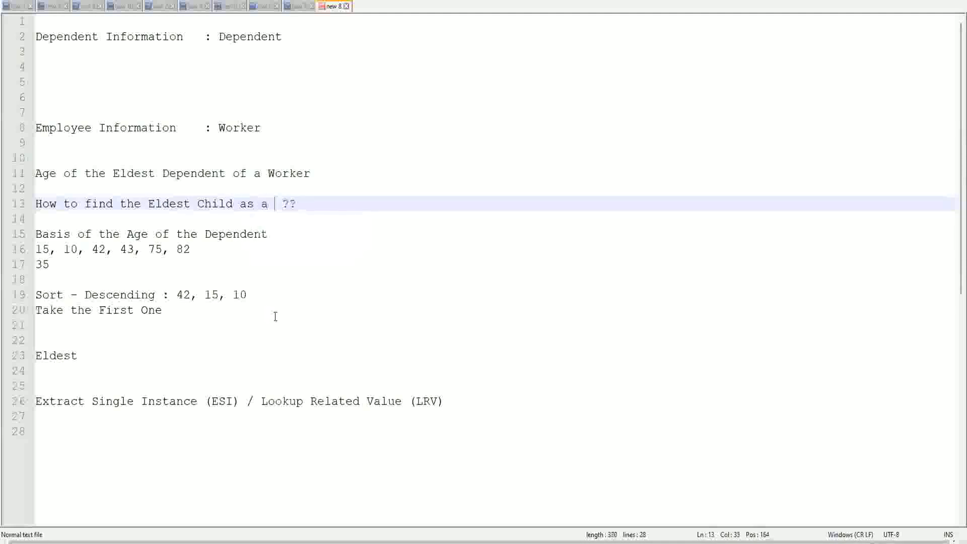
key(BackSpace)
key(BackSpace)
key(BackSpace)
key(BackSpace)
key(BackSpace)
key(BackSpace)
key(BackSpace)
key(BackSpace)
key(BackSpace)
key(BackSpace)
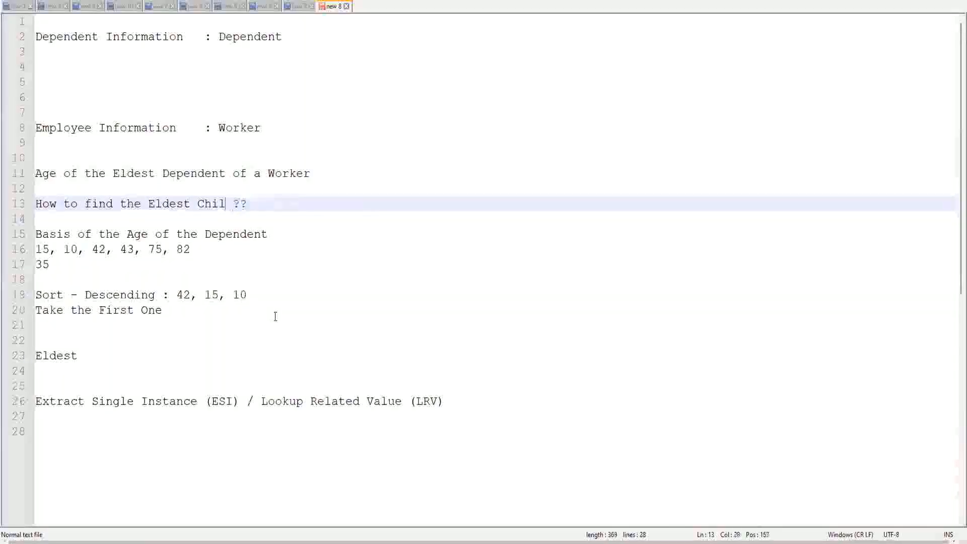
key(BackSpace)
text(De)
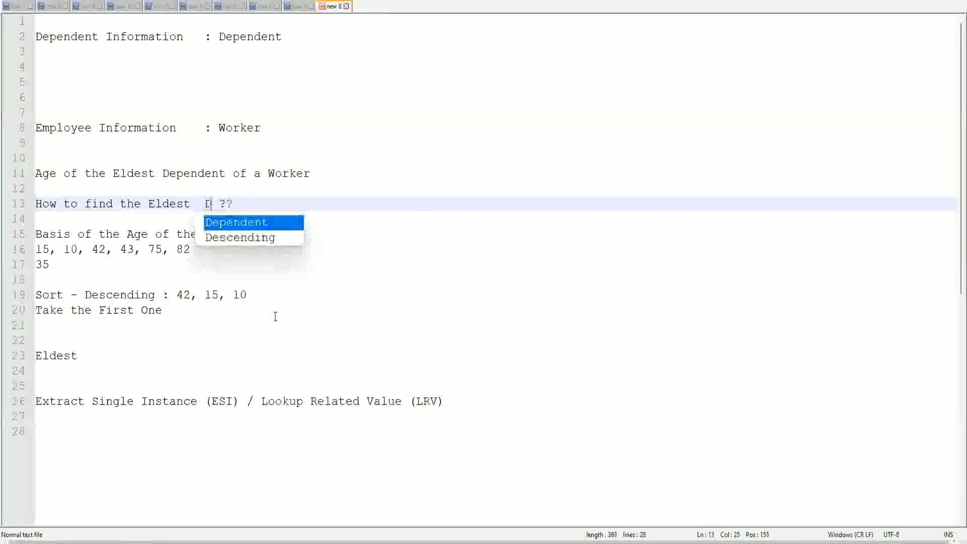
key(Return)
text(Child)
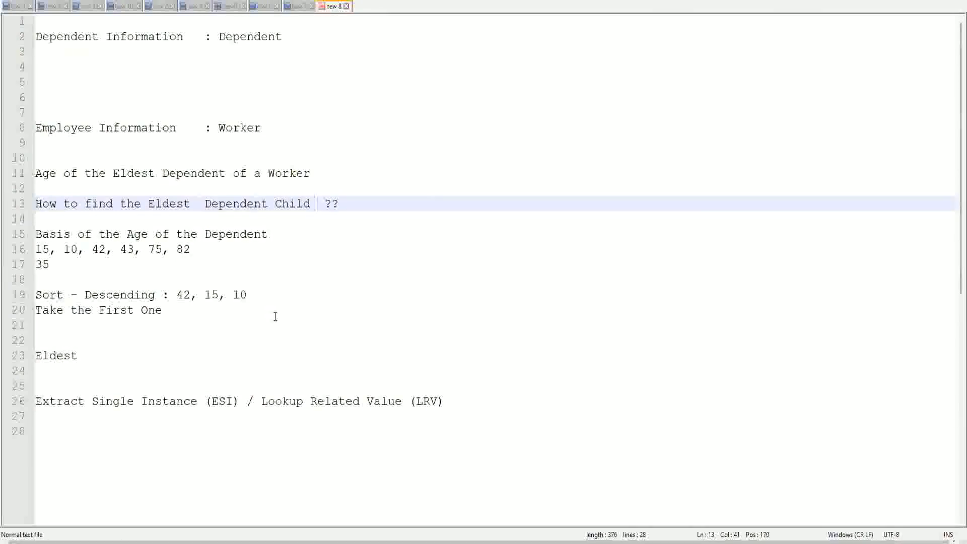
click(198, 206)
key(Delete)
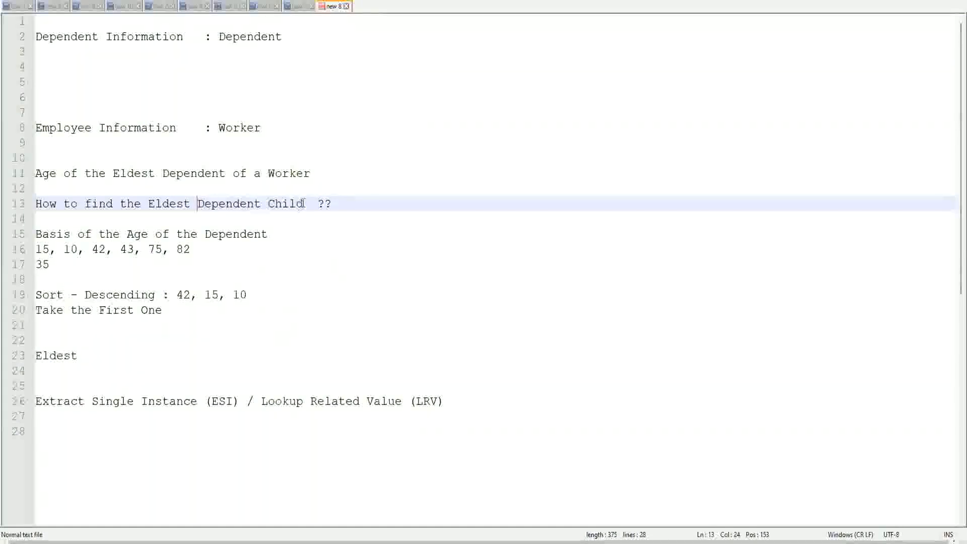
- Highlight the words "Dependent Child" in the reworded question of the notes
drag(199, 203, 304, 204)
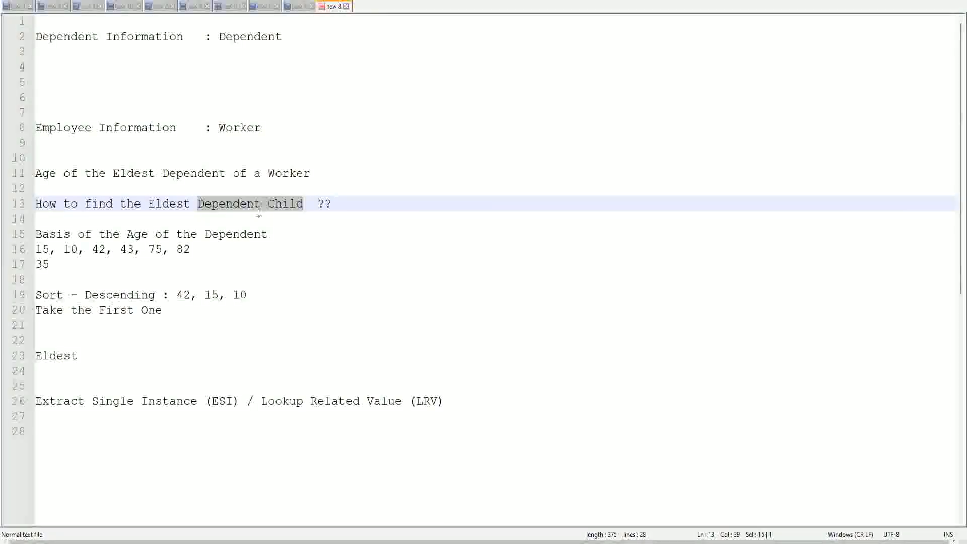
click(289, 207)
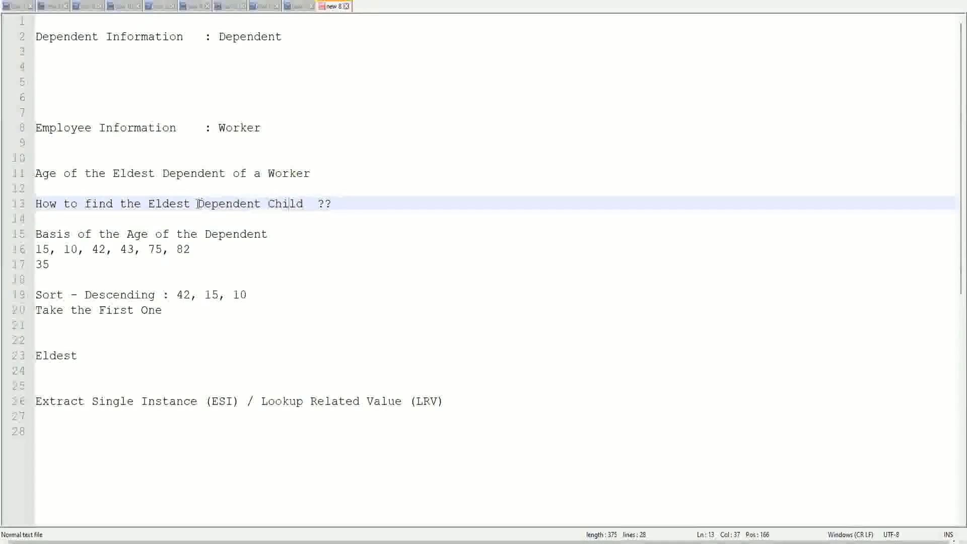
drag(195, 204, 302, 207)
click(295, 204)
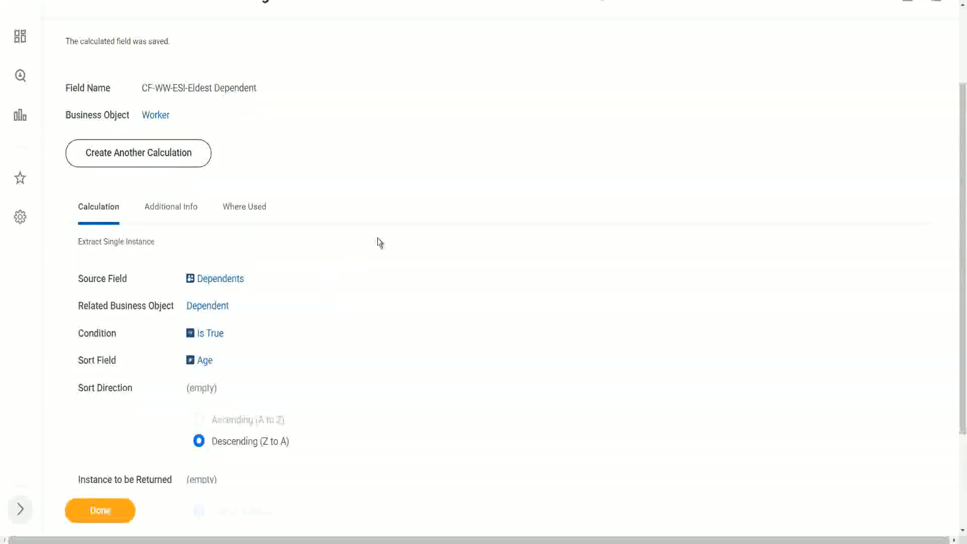
- Back in Workday, open the saved calculated field for editing and rename it CF-WW-ESI-Eldest Dependent Child
scroll(378, 240, up, 3)
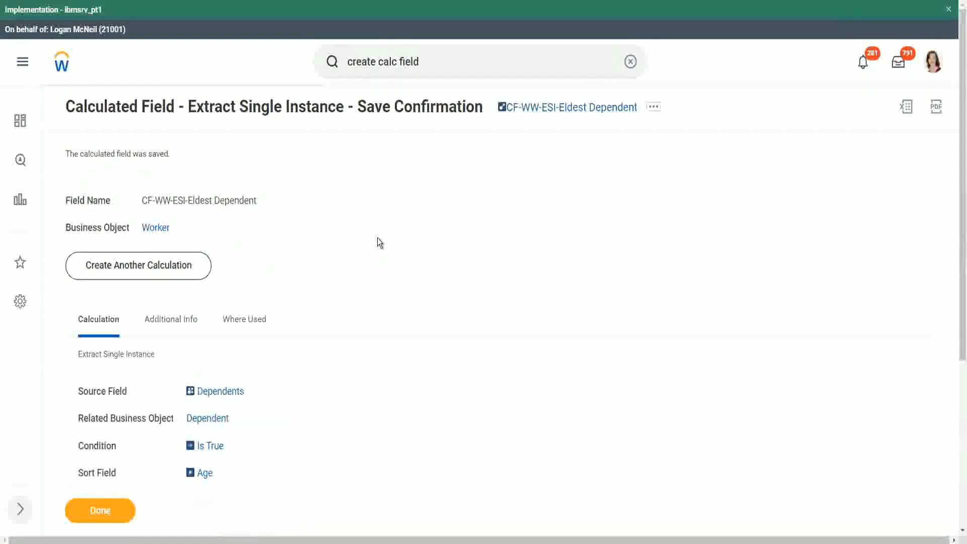
scroll(378, 239, down, 1)
scroll(381, 241, down, 1)
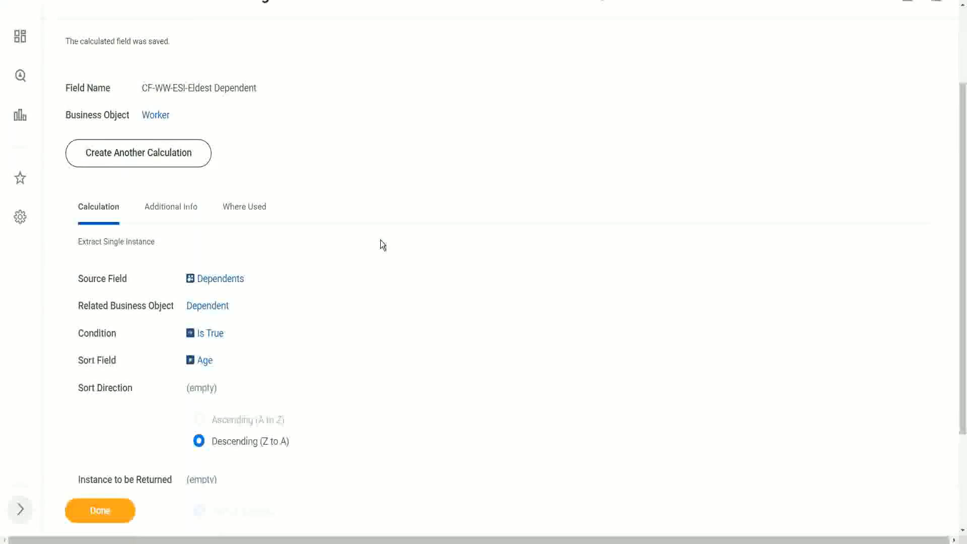
scroll(382, 244, up, 1)
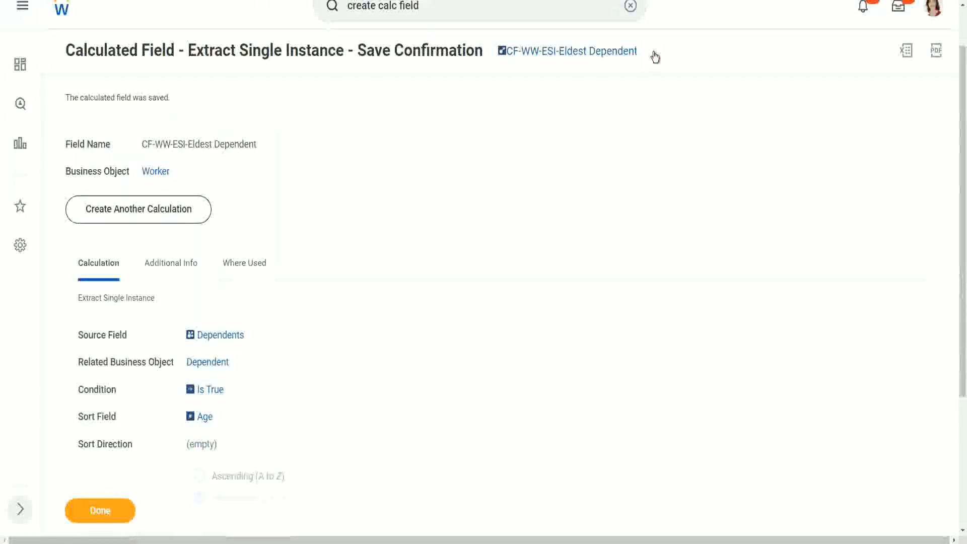
click(654, 53)
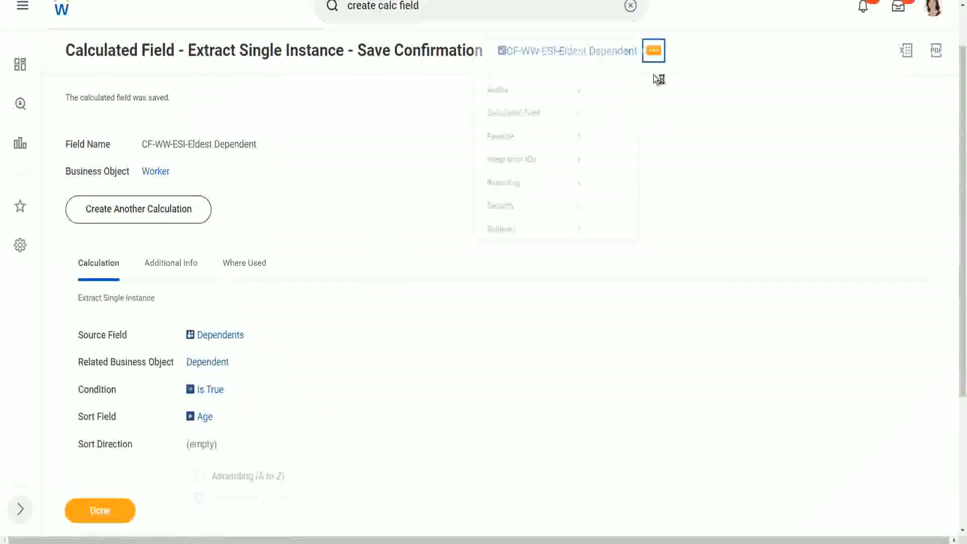
mouse_move(518, 116)
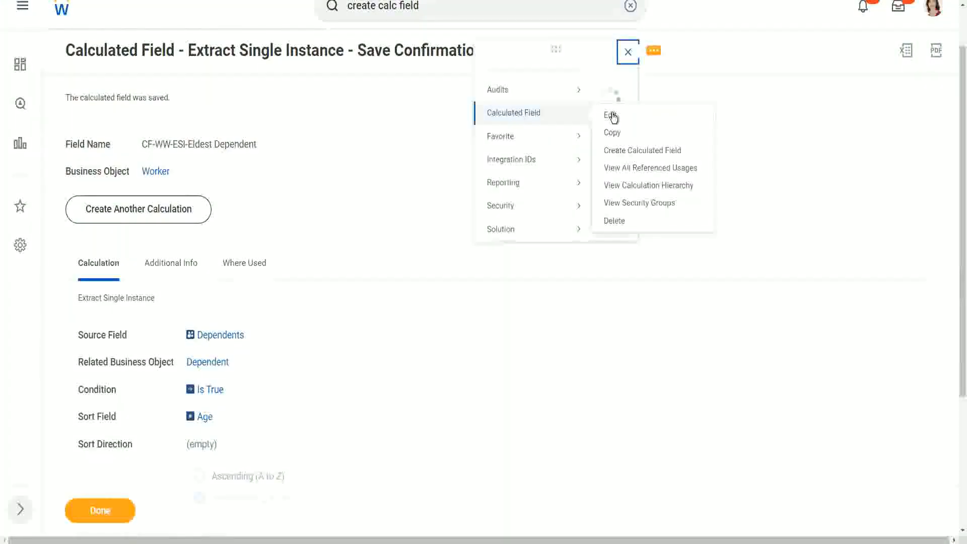
click(609, 116)
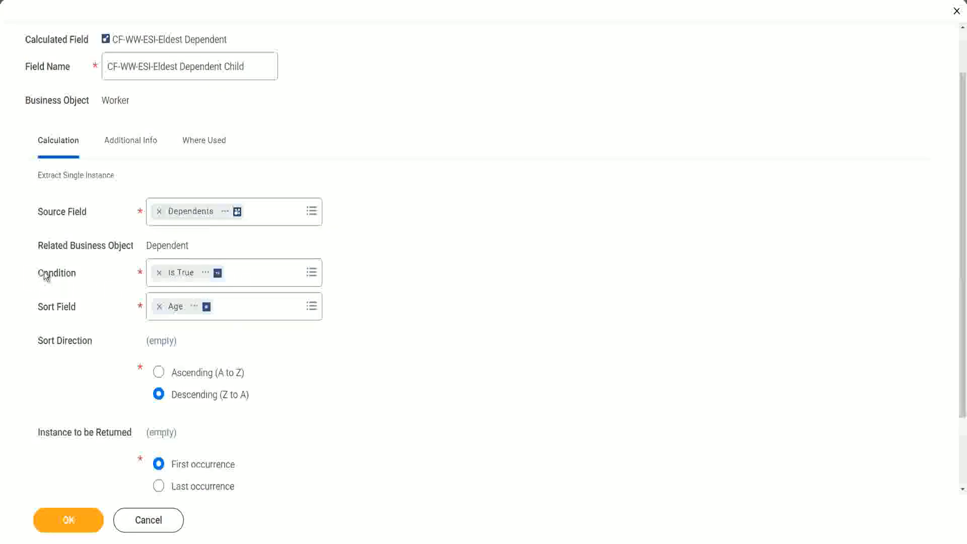
- Open the field choices for the calculated field's condition
click(75, 274)
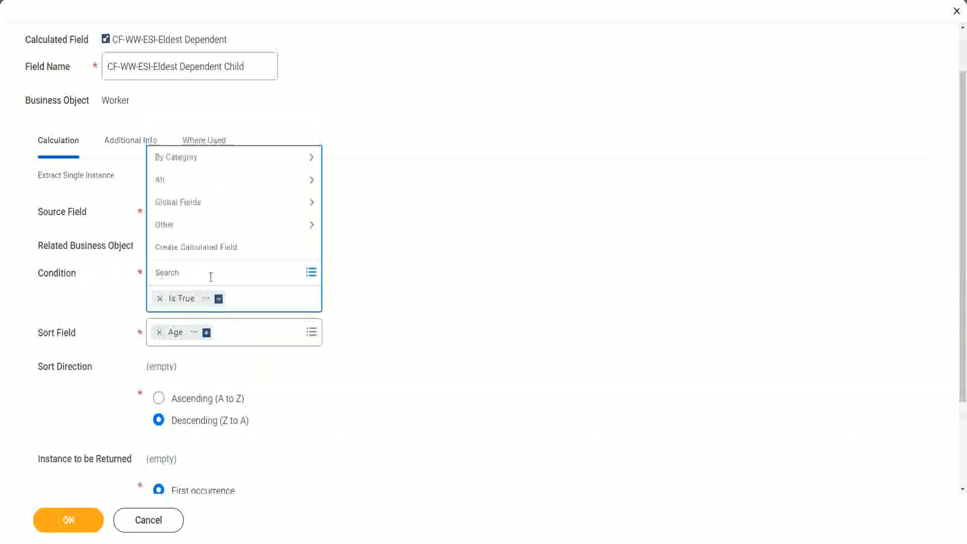